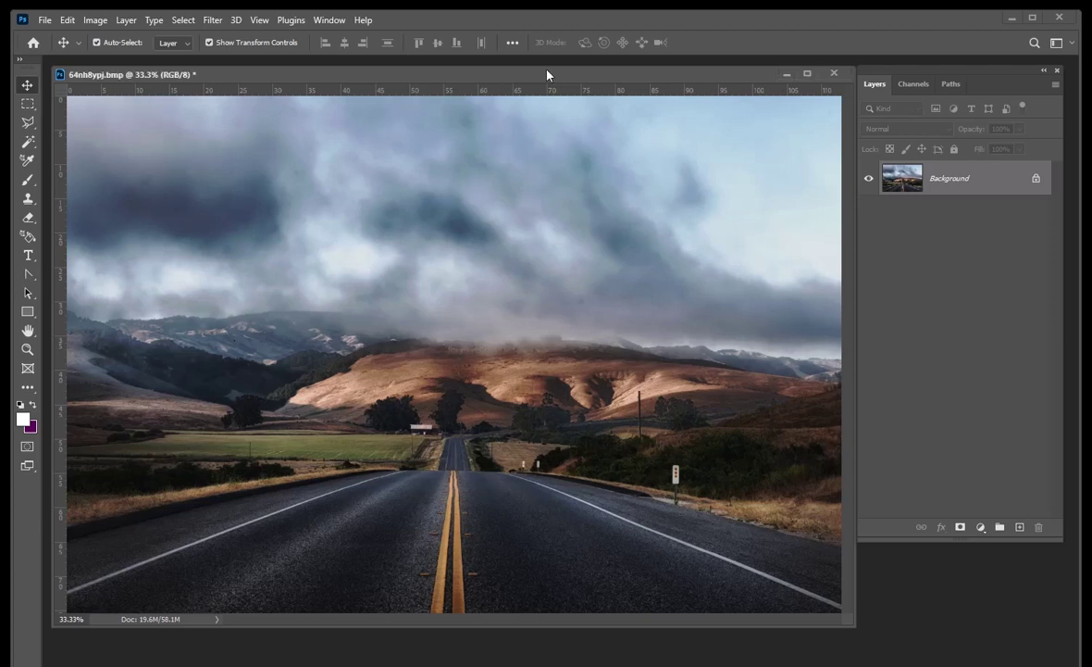
Duplicate the Background road photo layer, hide the copy, and reselect the original Background
drag(997, 177, 1020, 526)
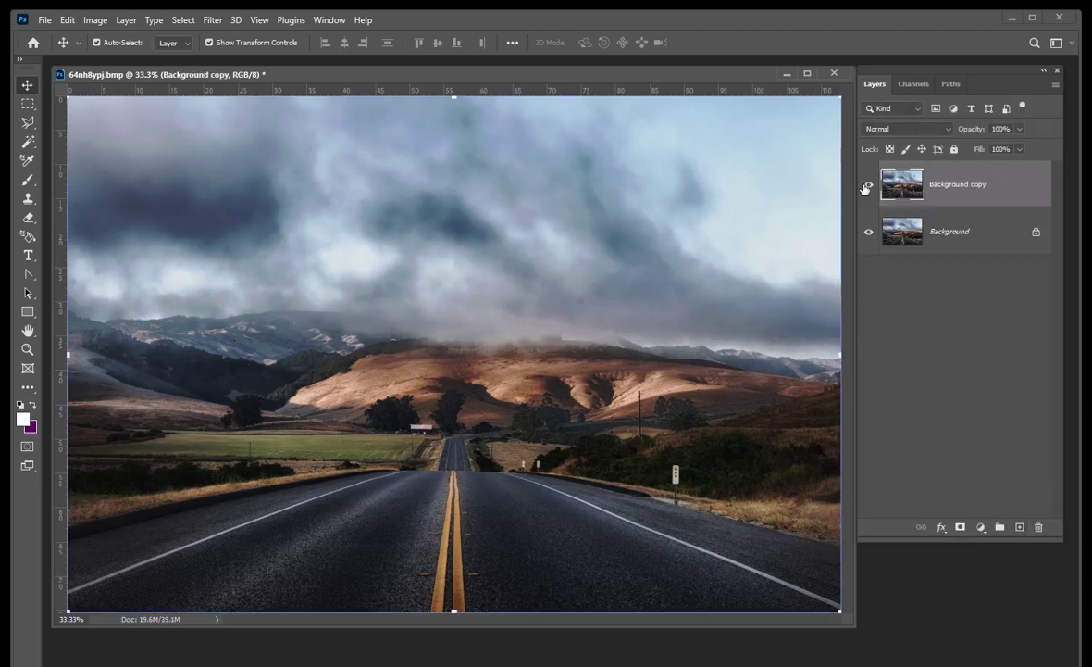
click(869, 189)
click(999, 231)
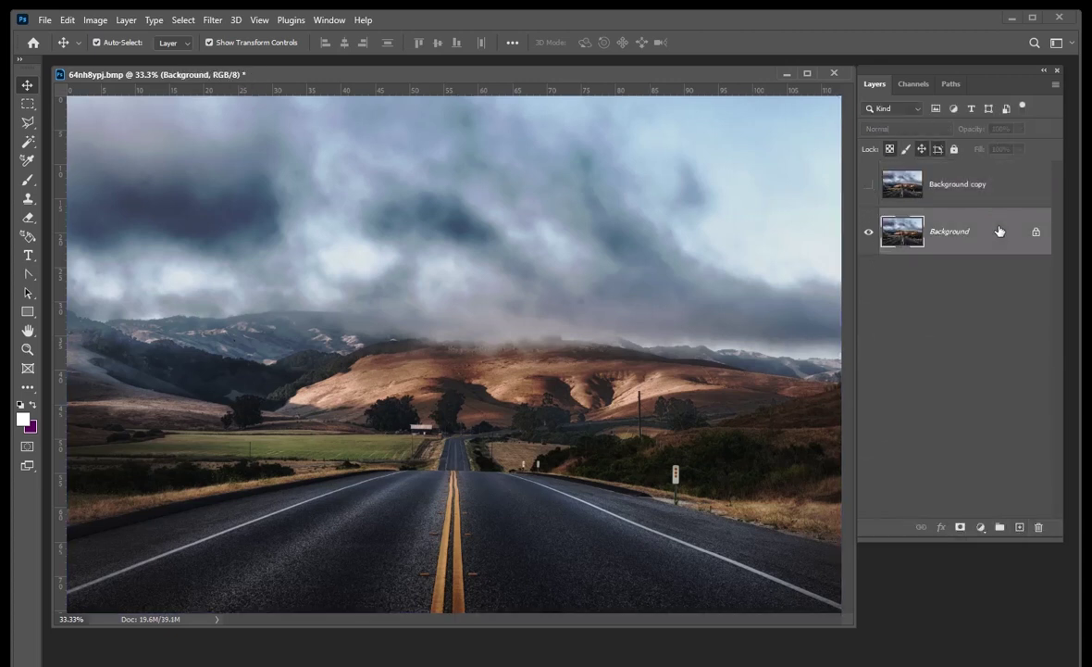
Type white bold LIGHT on the road near the horizon and begin enlarging it
click(28, 256)
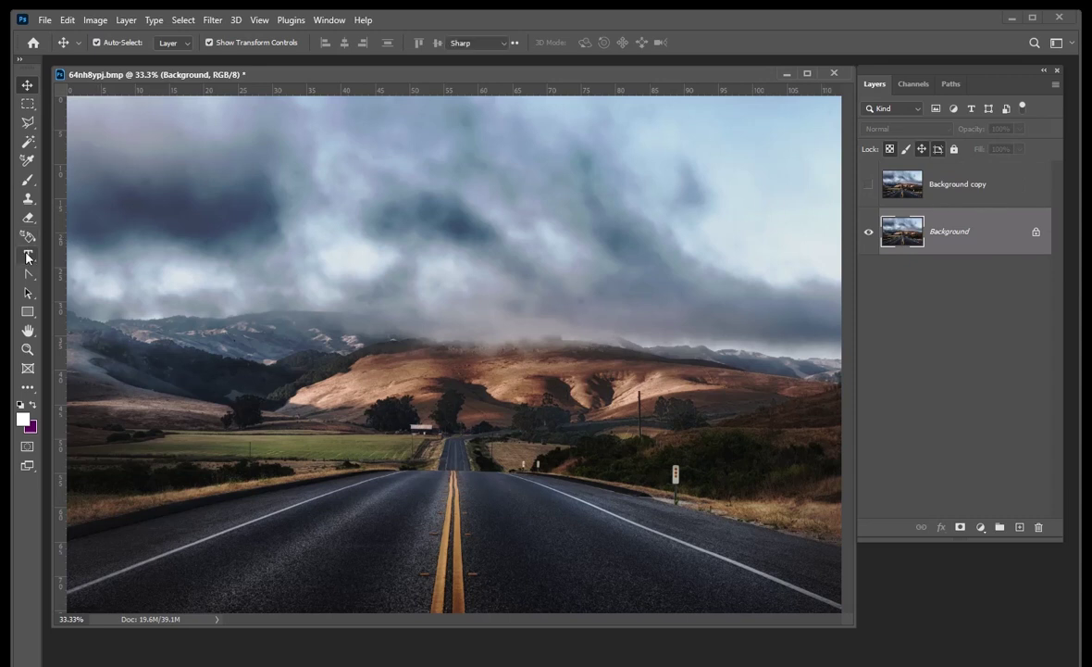
click(344, 459)
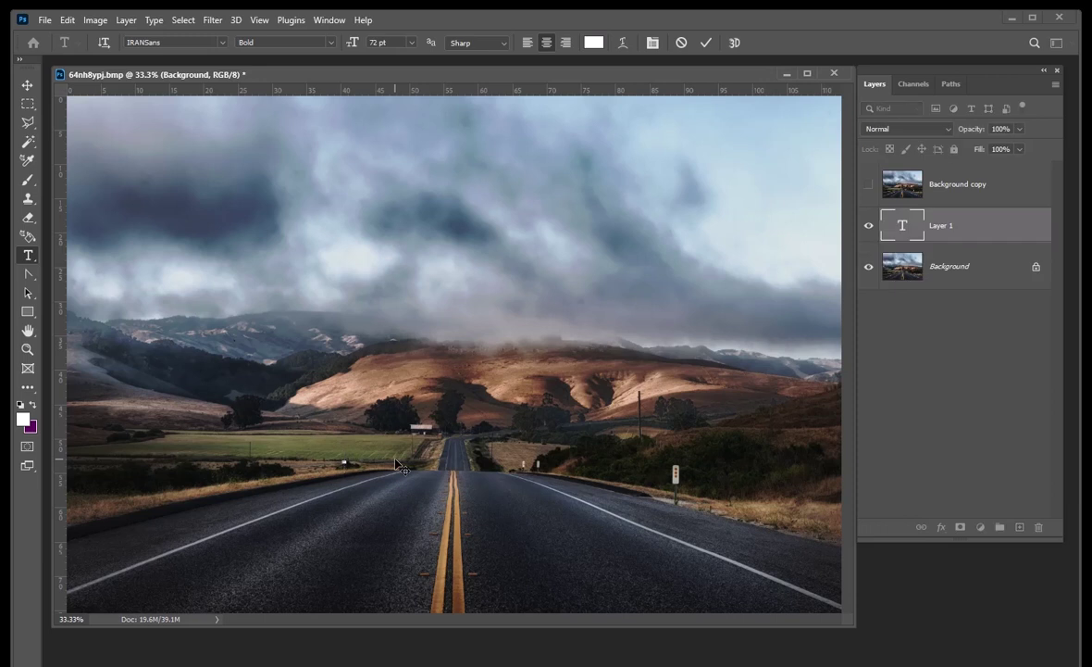
text(l)
text(l)
text(GHT)
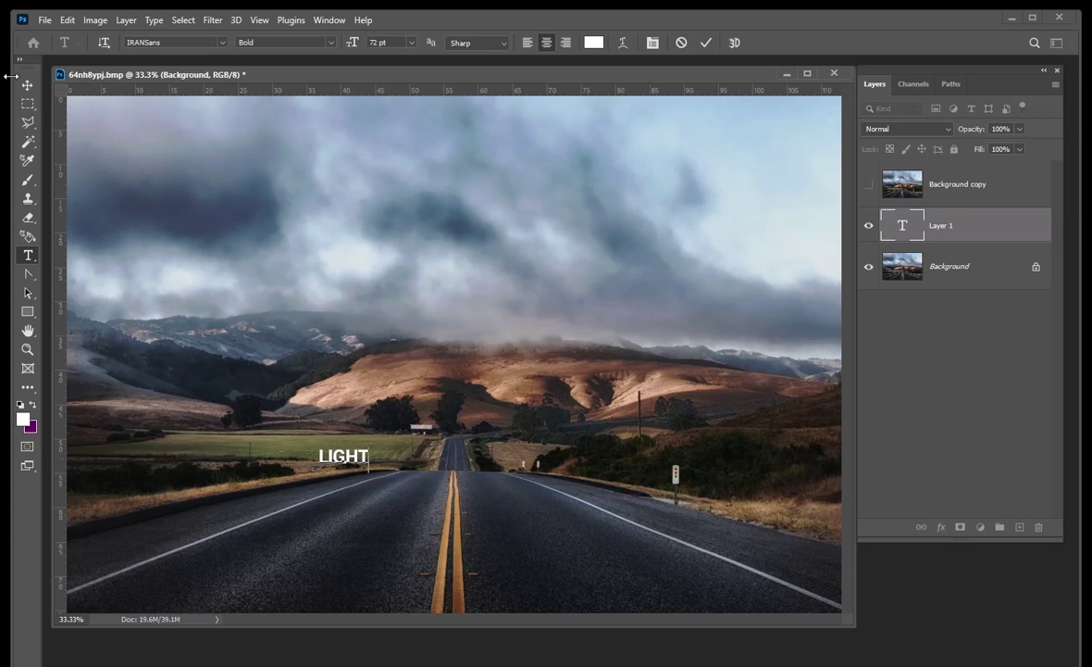
key(ctrl+Return)
key(ctrl+t)
mouse_move(370, 444)
mouse_down()
mouse_move(547, 398)
mouse_move(561, 458)
mouse_up()
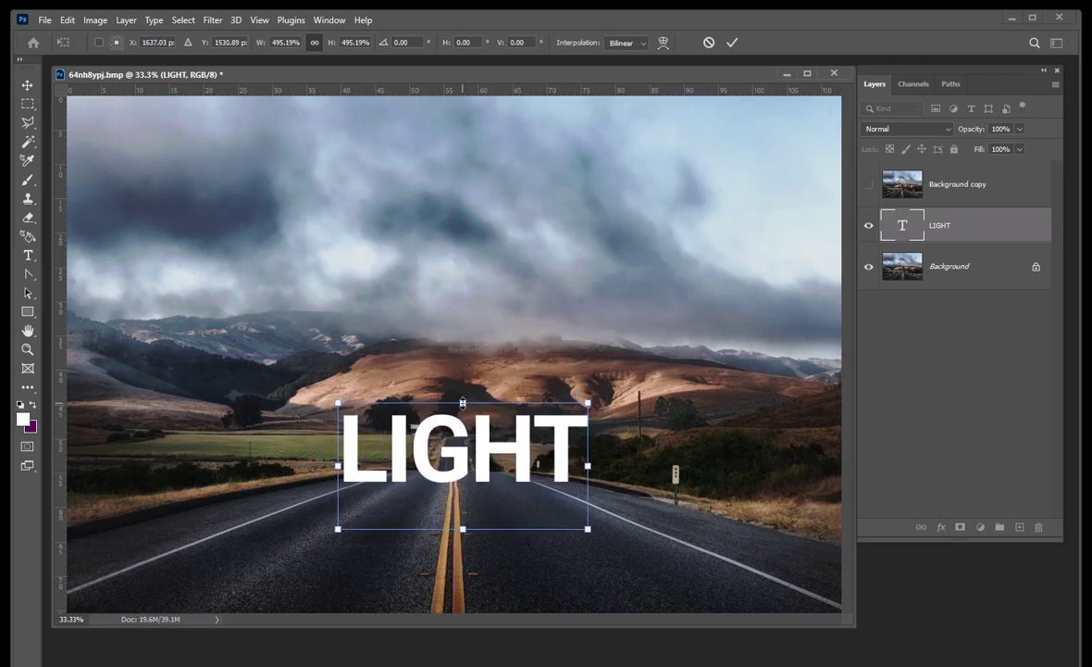
Stretch LIGHT into tall letters, move it down onto the horizon, widen it, and commit
drag(463, 401, 463, 303)
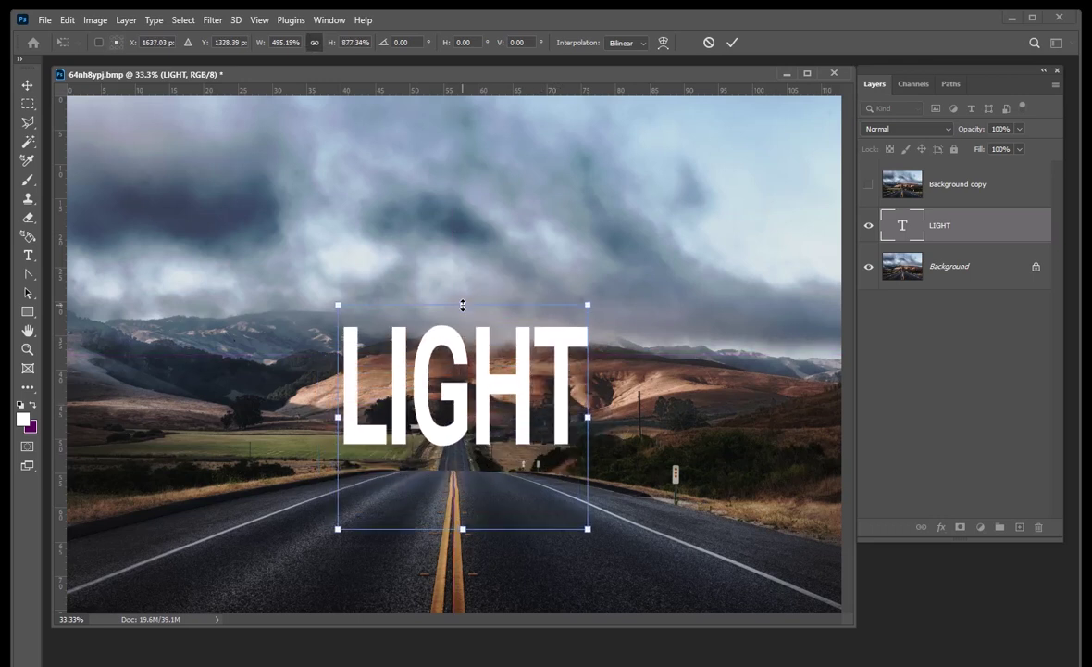
drag(478, 380, 479, 419)
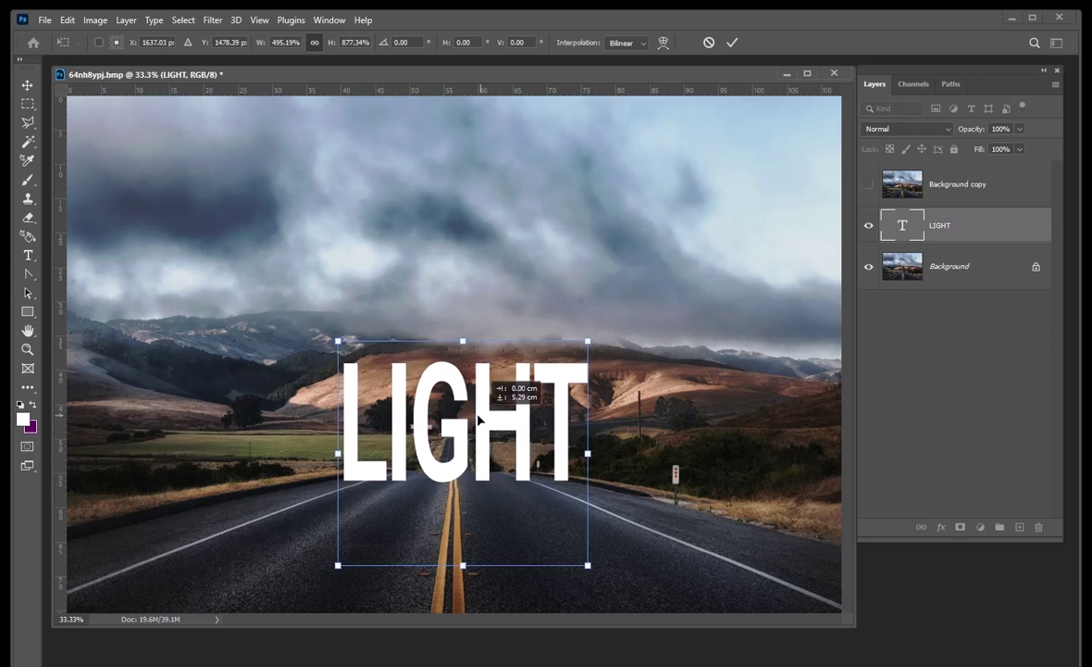
drag(337, 454, 318, 452)
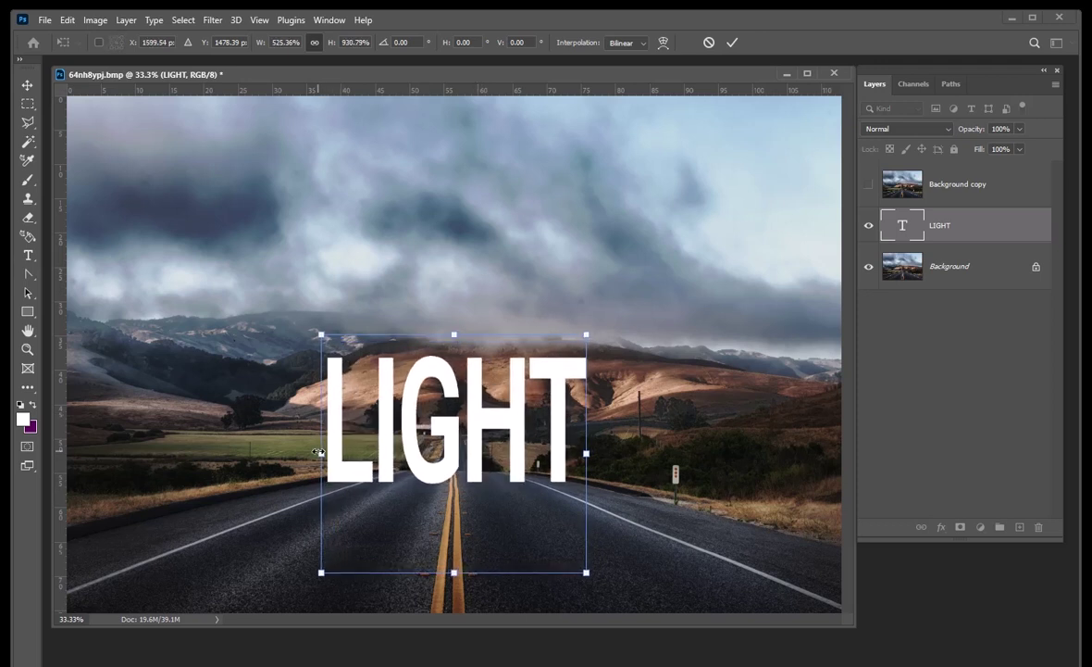
key(Return)
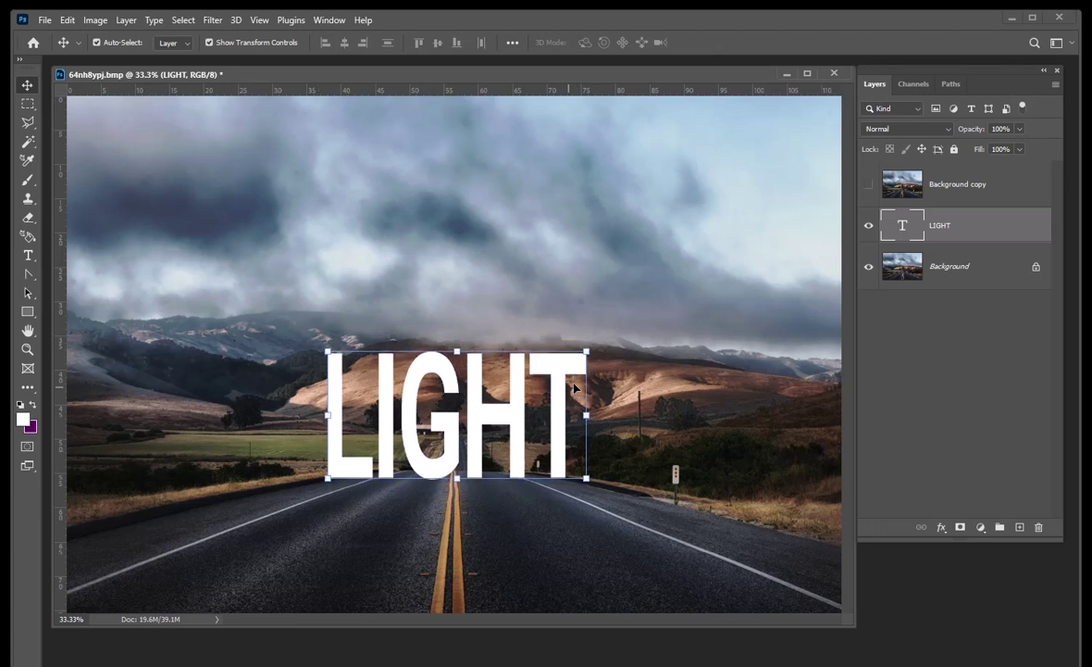
Rasterize the LIGHT text layer, duplicate it as LIGHT copy, and select the original LIGHT
right_click(978, 226)
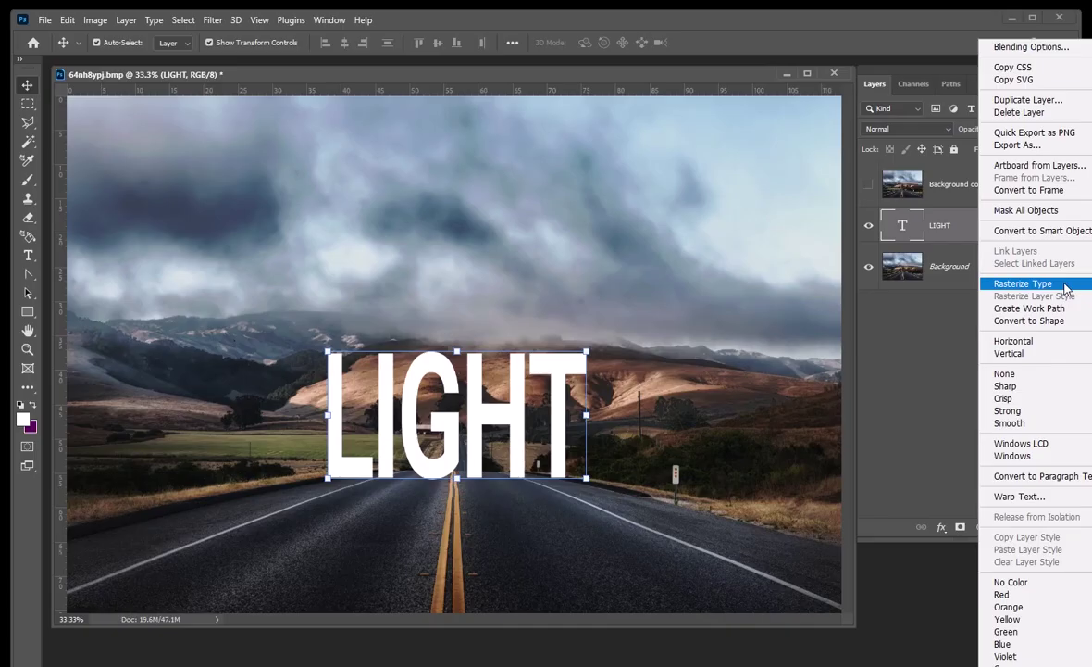
click(968, 257)
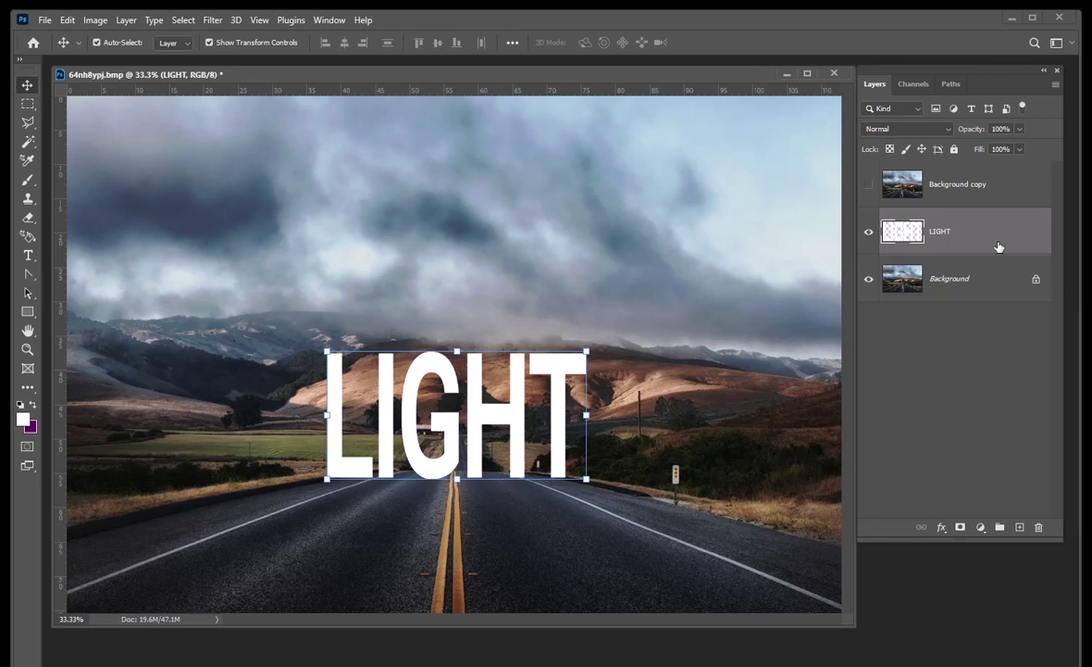
drag(996, 245, 1021, 527)
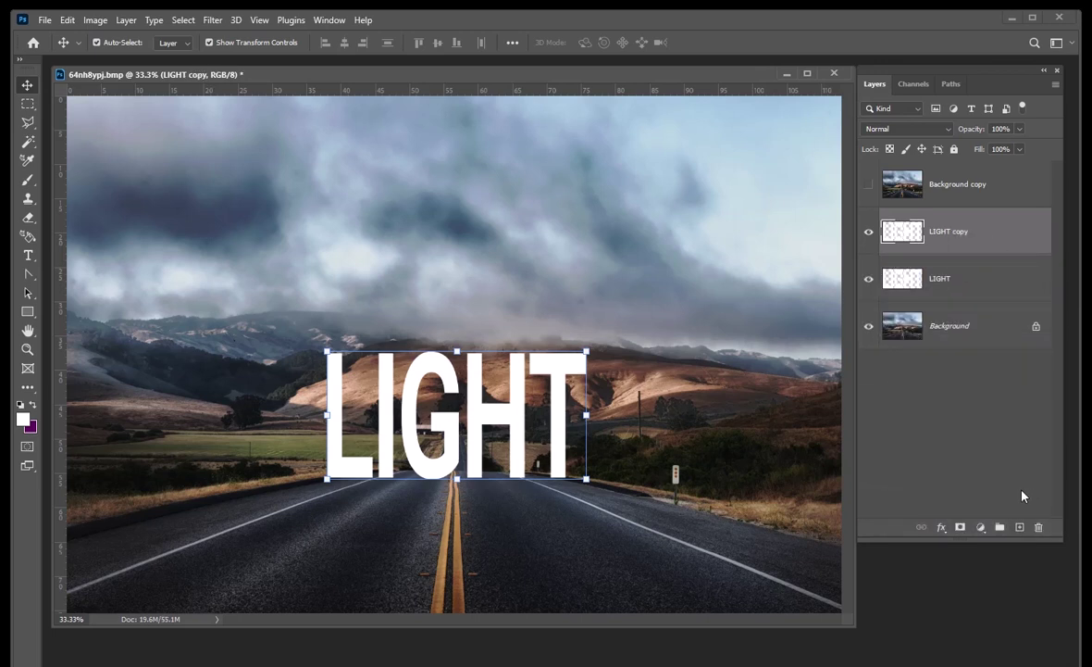
click(980, 279)
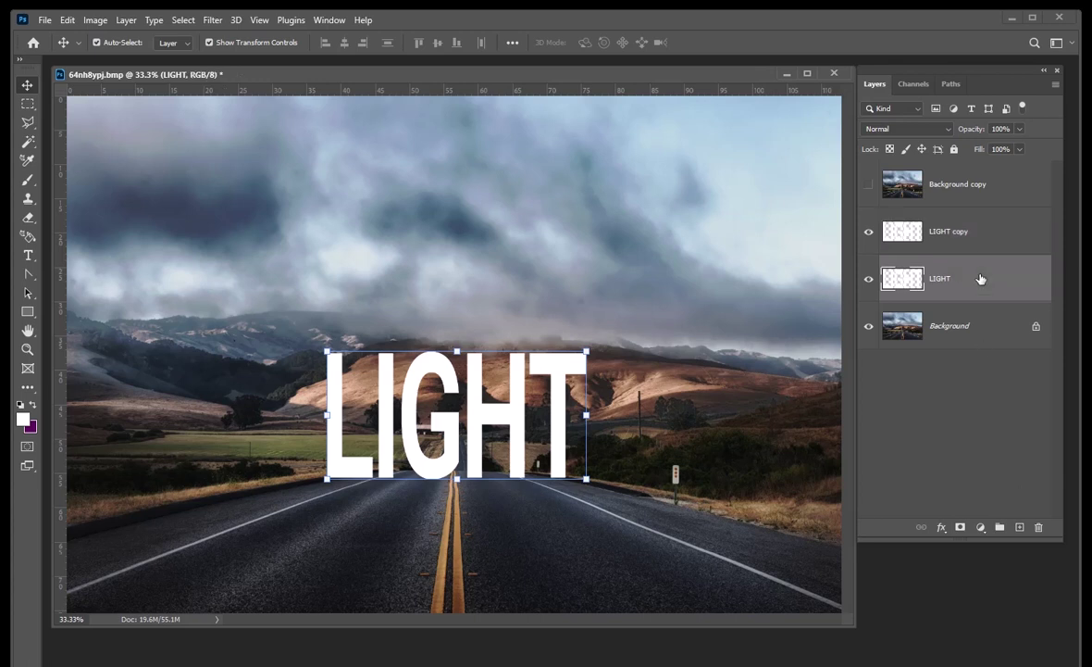
key(ctrl+t)
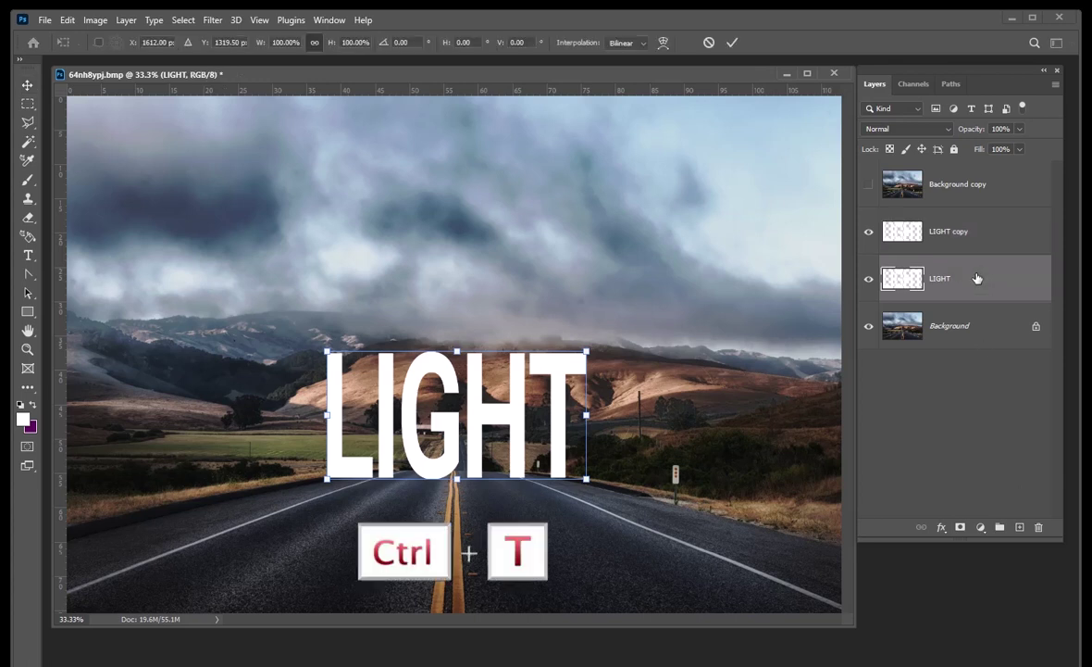
Flip the original LIGHT layer vertically and position it just beneath the upright word
right_click(556, 385)
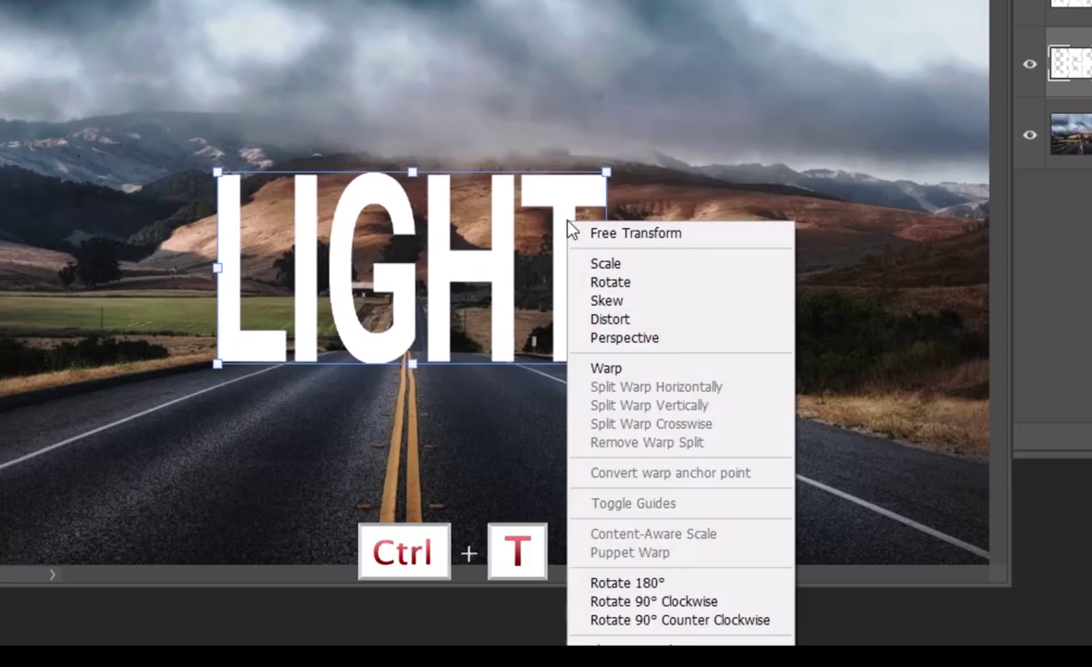
right_click(569, 186)
right_click(568, 185)
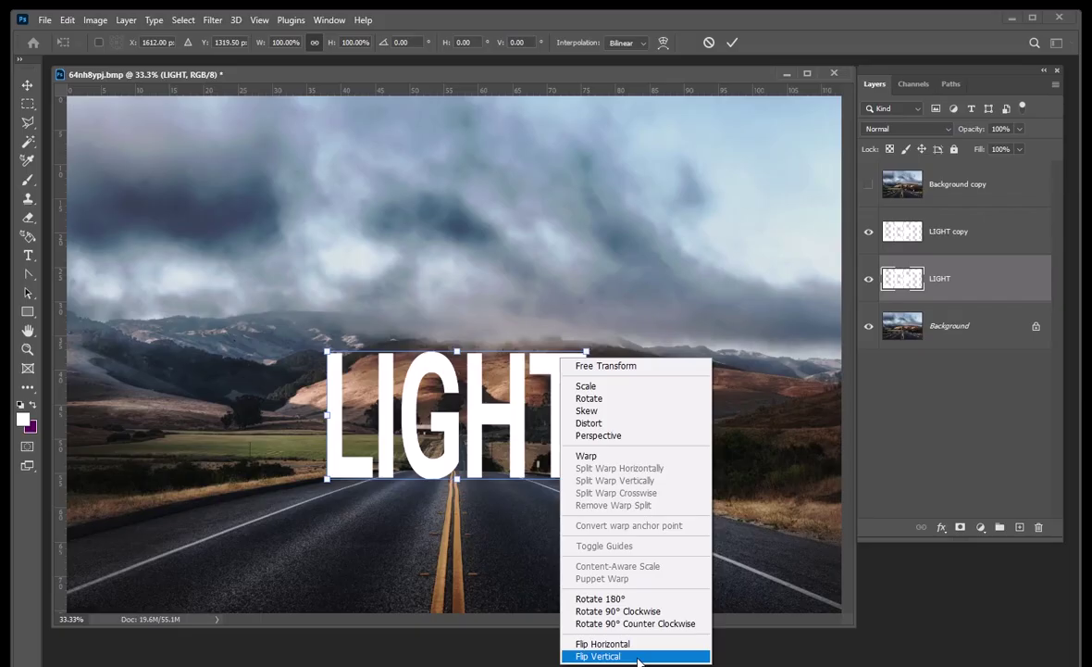
click(638, 658)
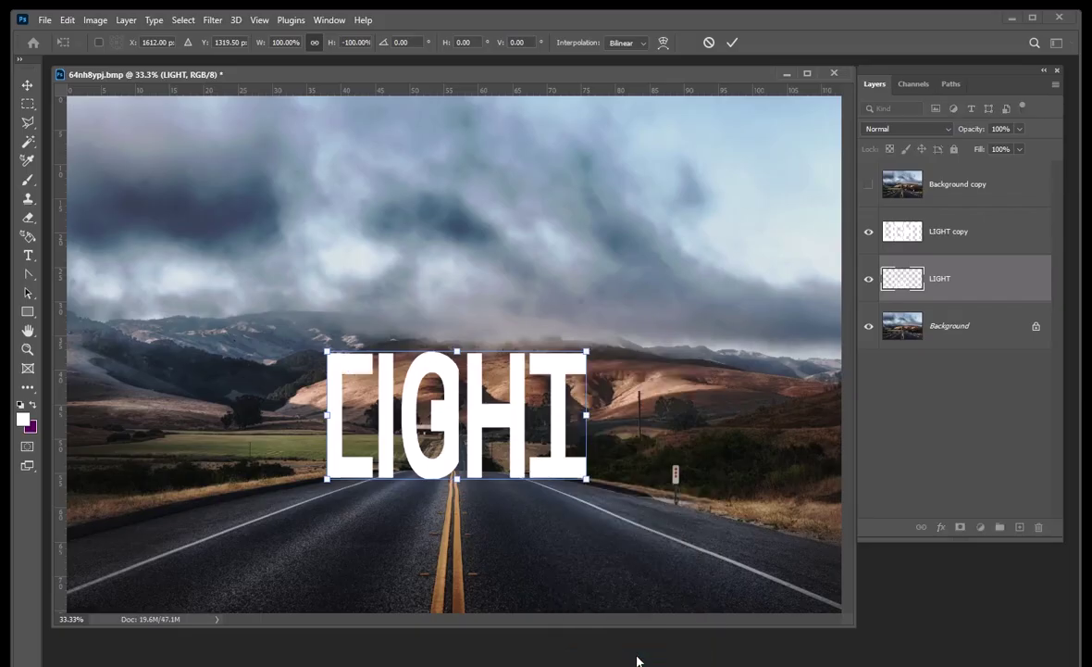
drag(556, 379, 557, 501)
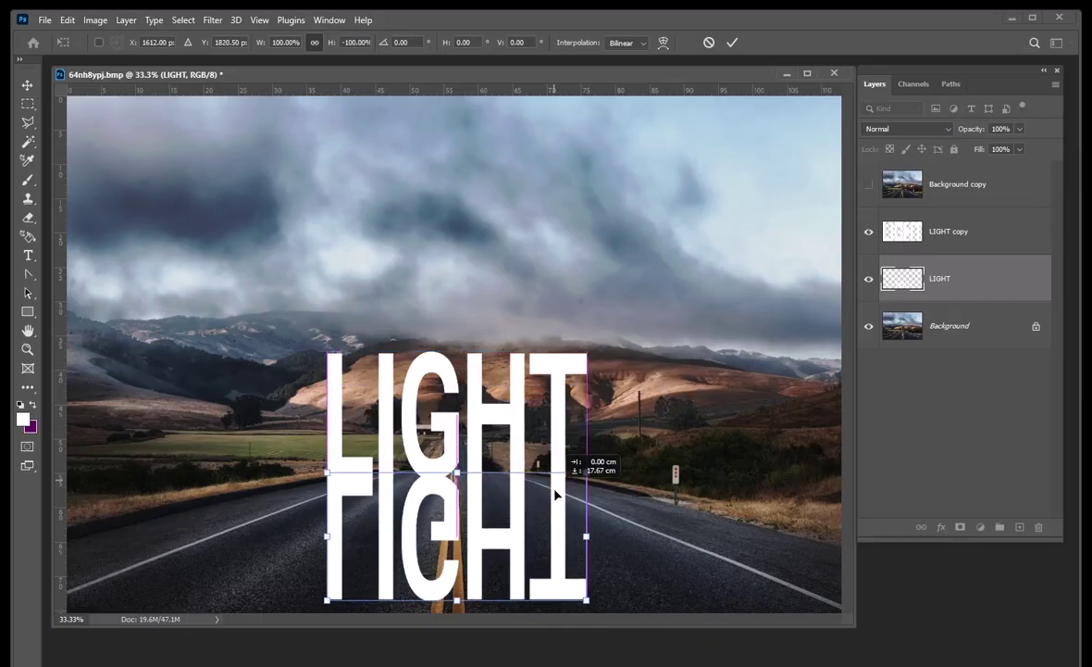
key(Up)
key(Up)
key(Up)
key(Up)
key(Up)
key(Up)
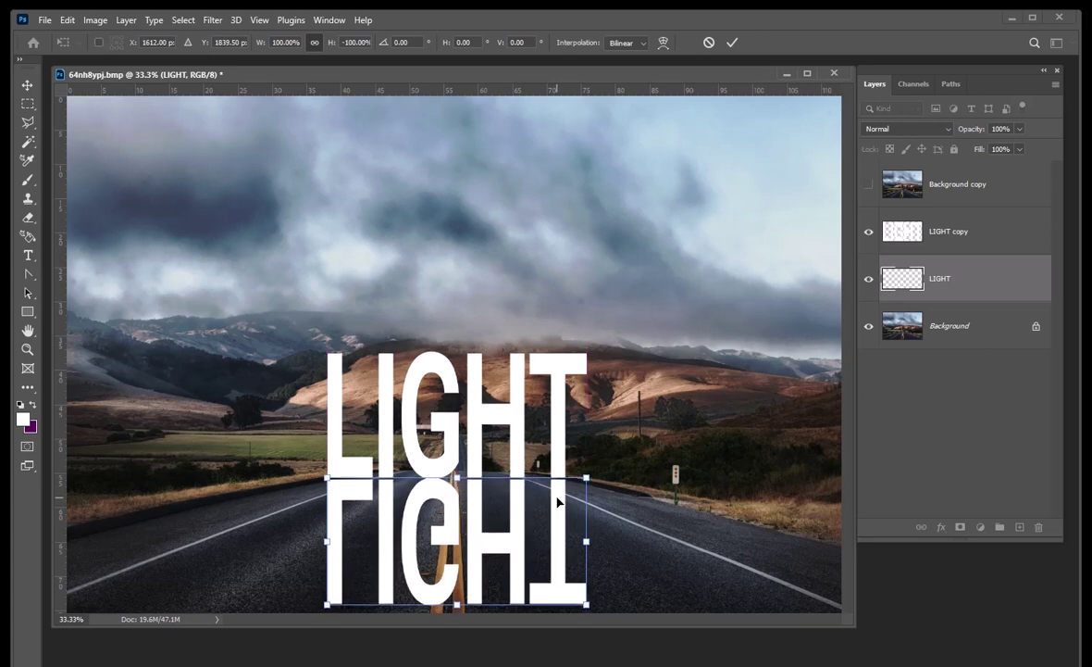
right_click(558, 502)
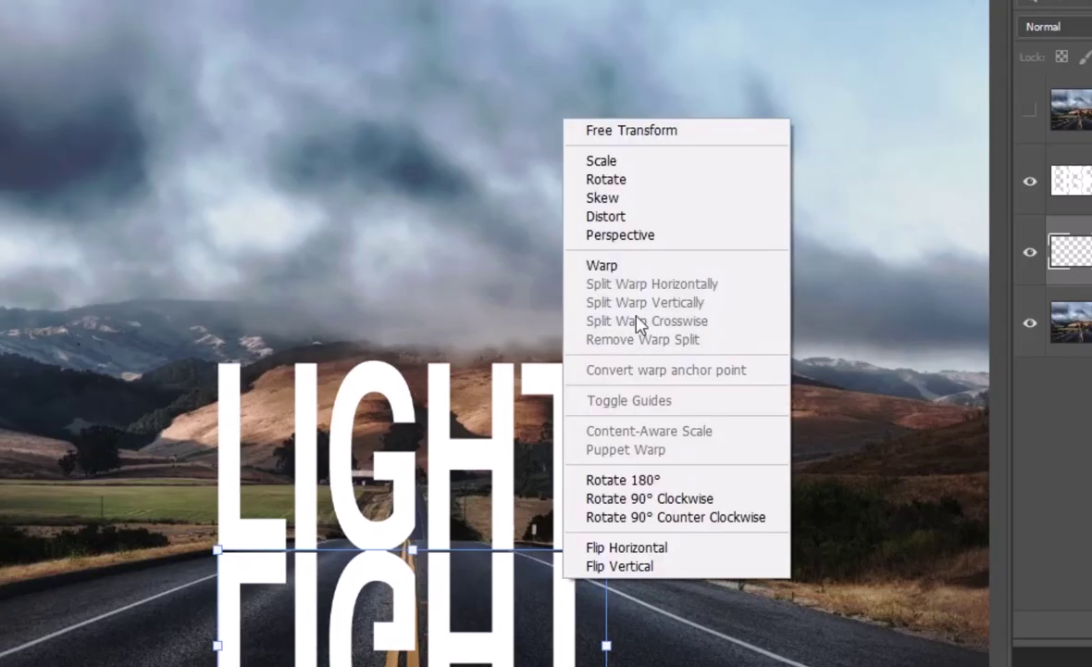
Use Perspective to spread the reflection's base wide across the road
click(655, 235)
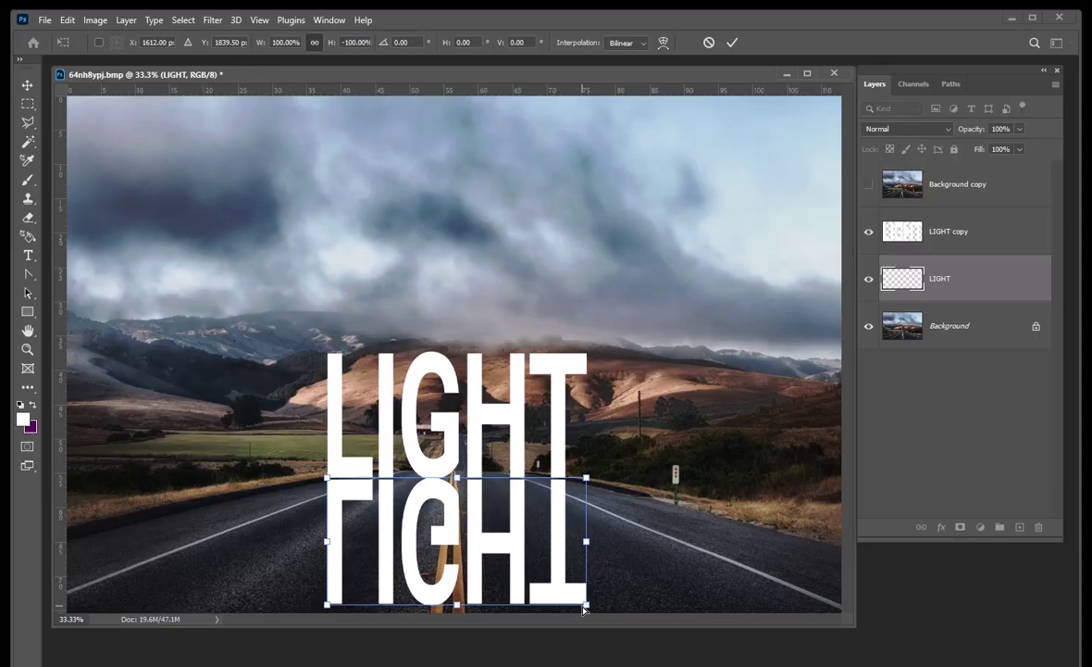
mouse_move(584, 607)
mouse_down()
mouse_move(679, 591)
mouse_move(816, 543)
mouse_up()
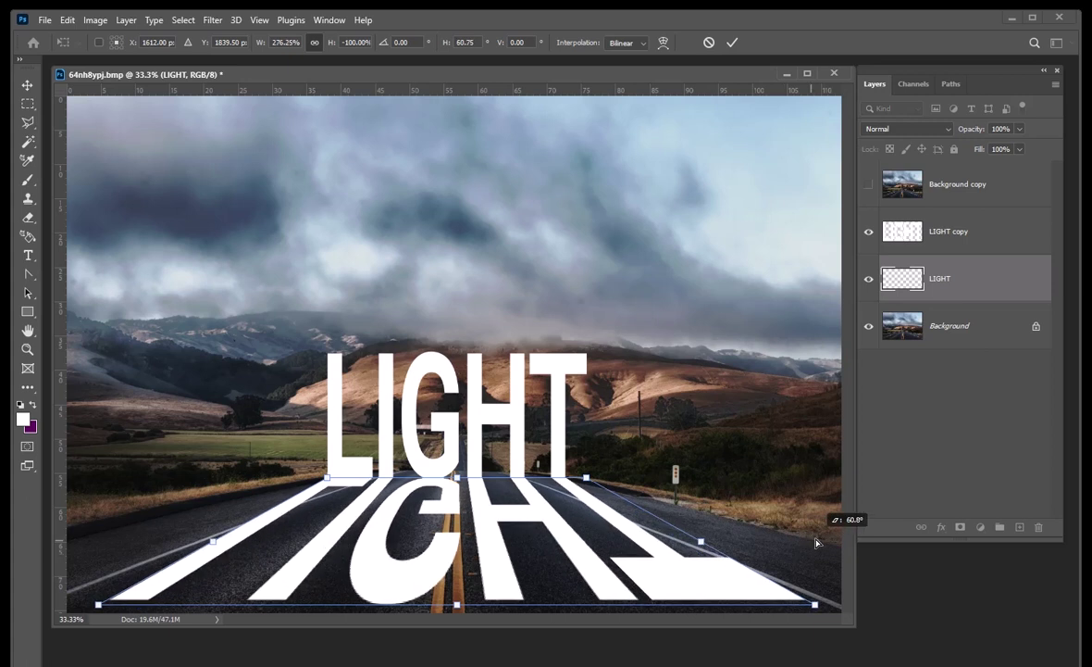
drag(817, 543, 835, 529)
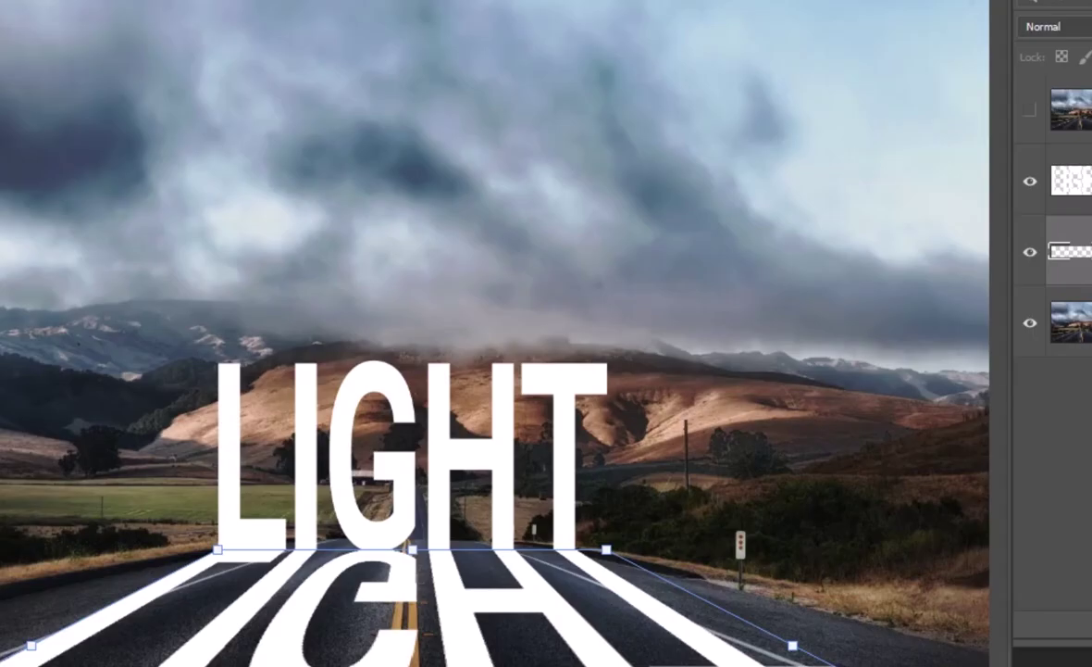
Shorten the reflection's height, commit the transform, and nudge it slightly down
right_click(686, 556)
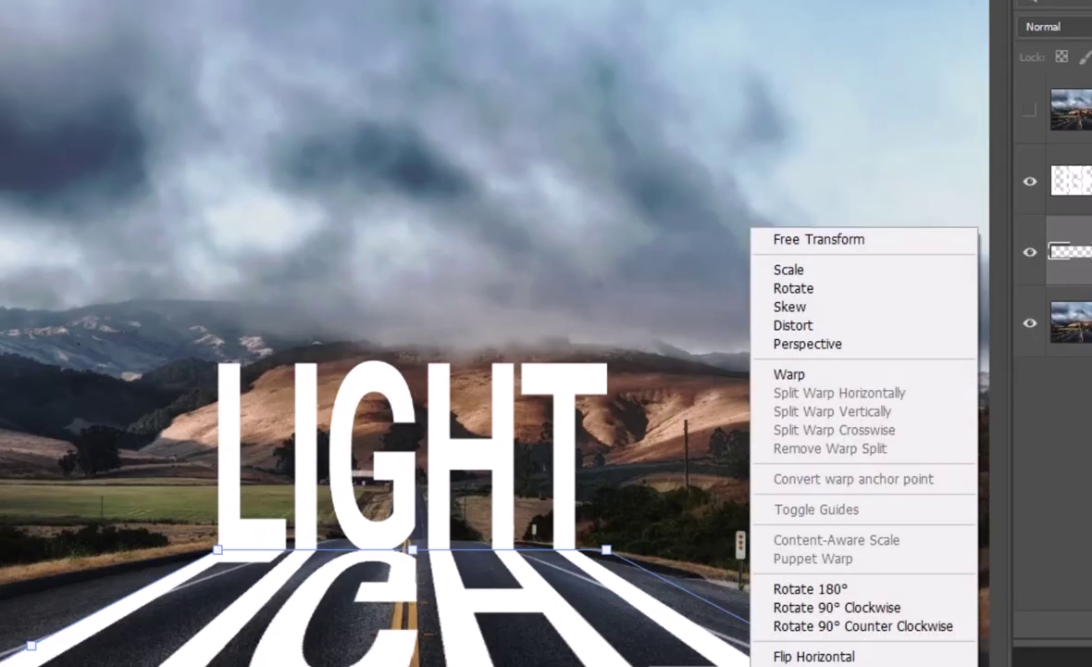
click(838, 241)
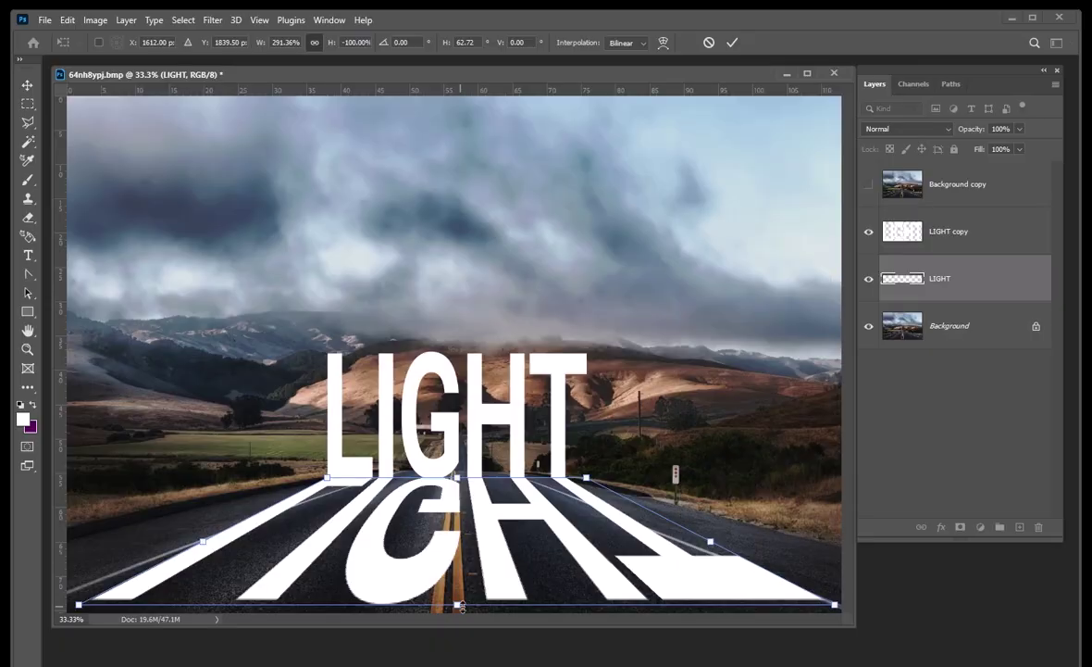
drag(461, 605, 461, 567)
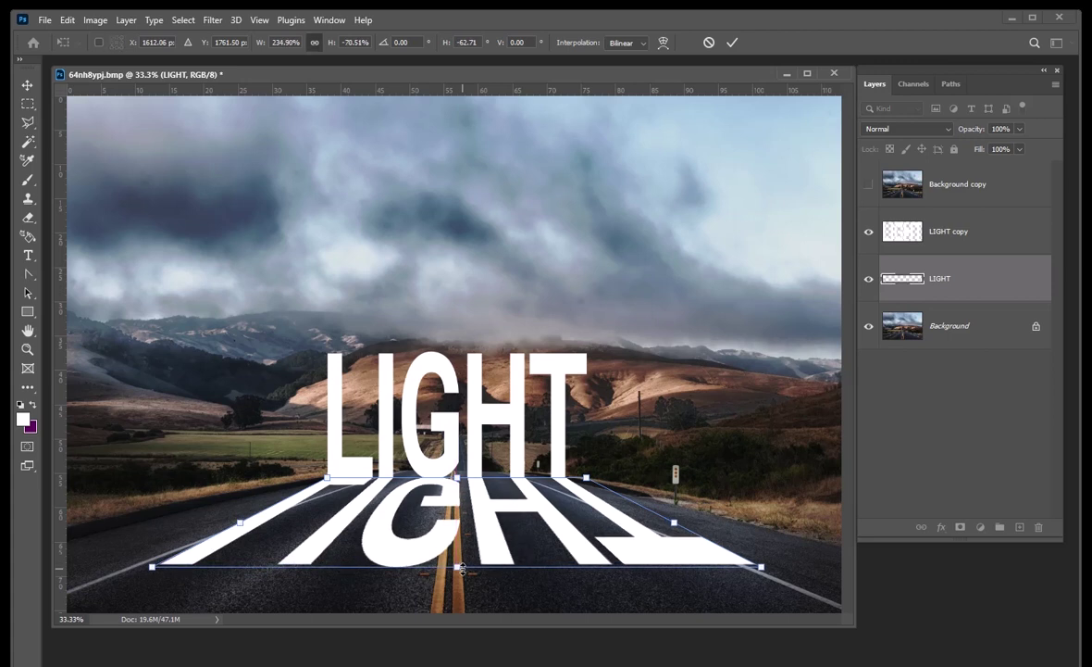
key(Return)
drag(461, 567, 461, 570)
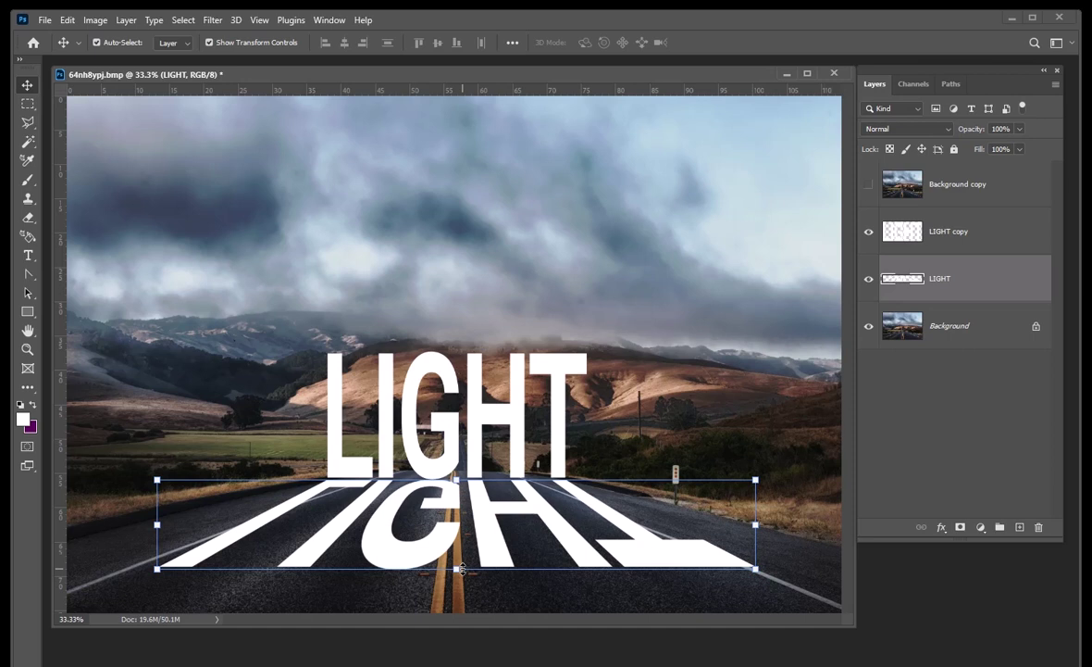
click(999, 327)
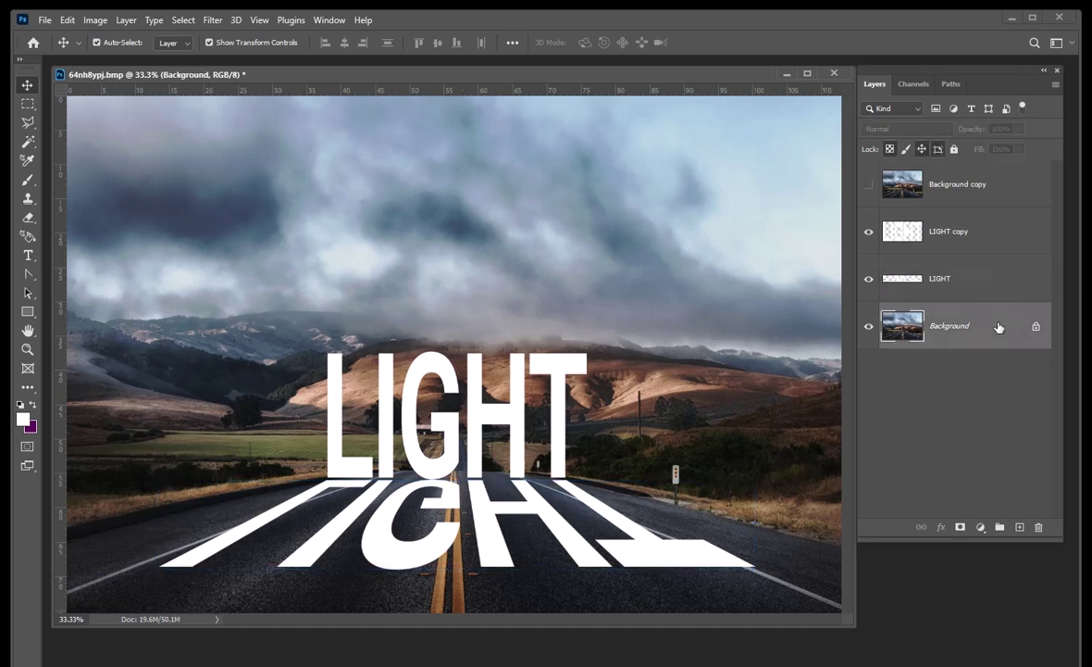
Add a Hue/Saturation adjustment with Saturation -46, then close the Properties tab group
click(980, 527)
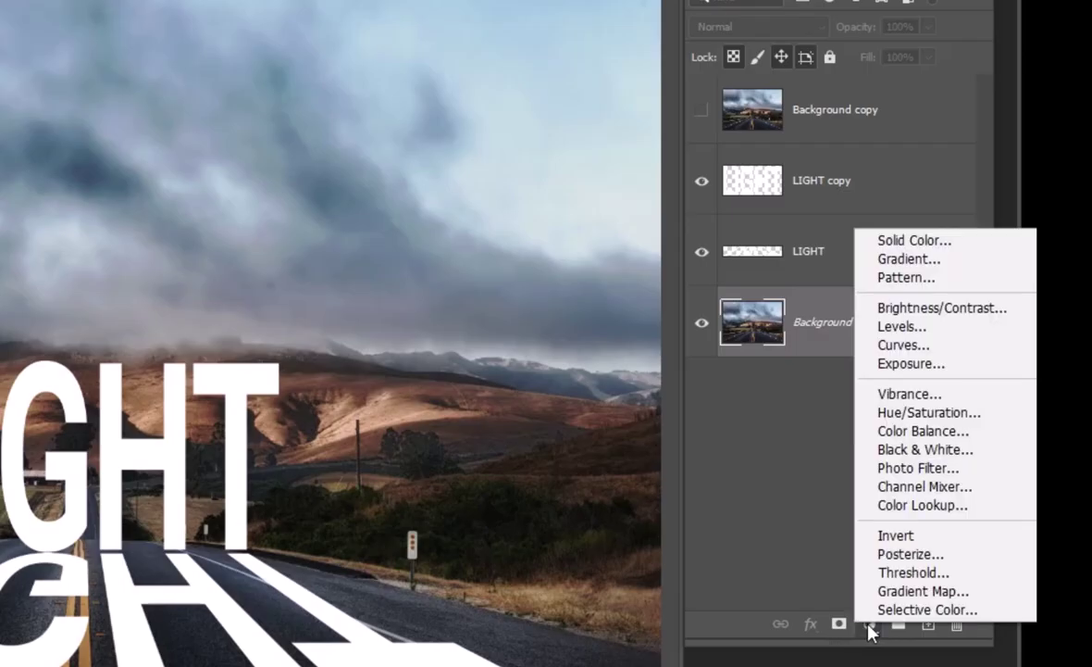
click(984, 413)
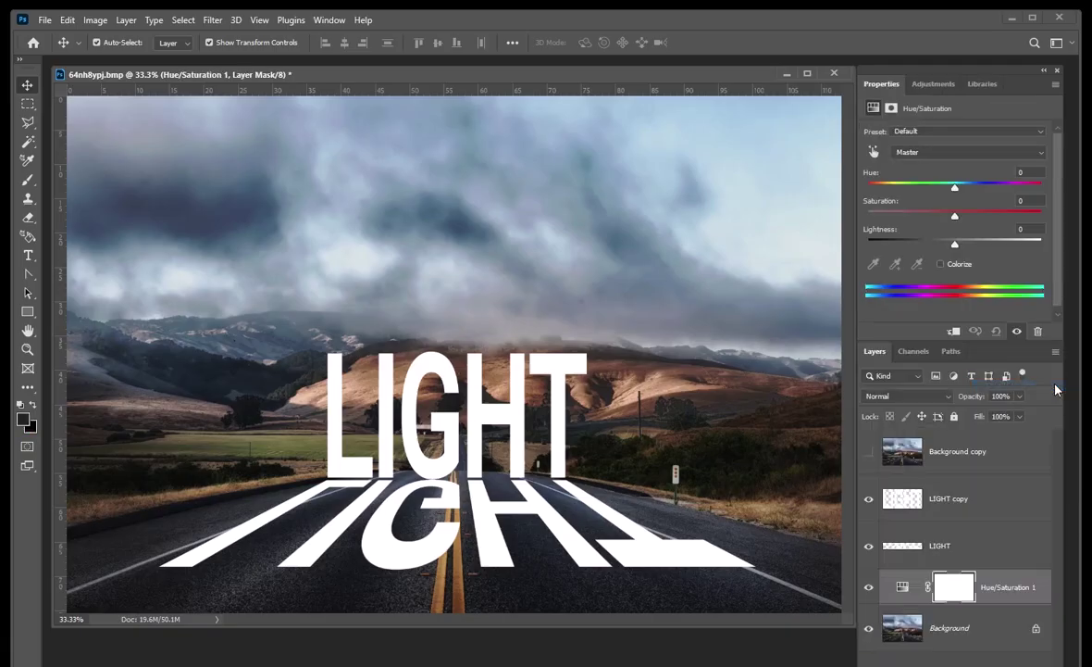
drag(957, 219, 918, 222)
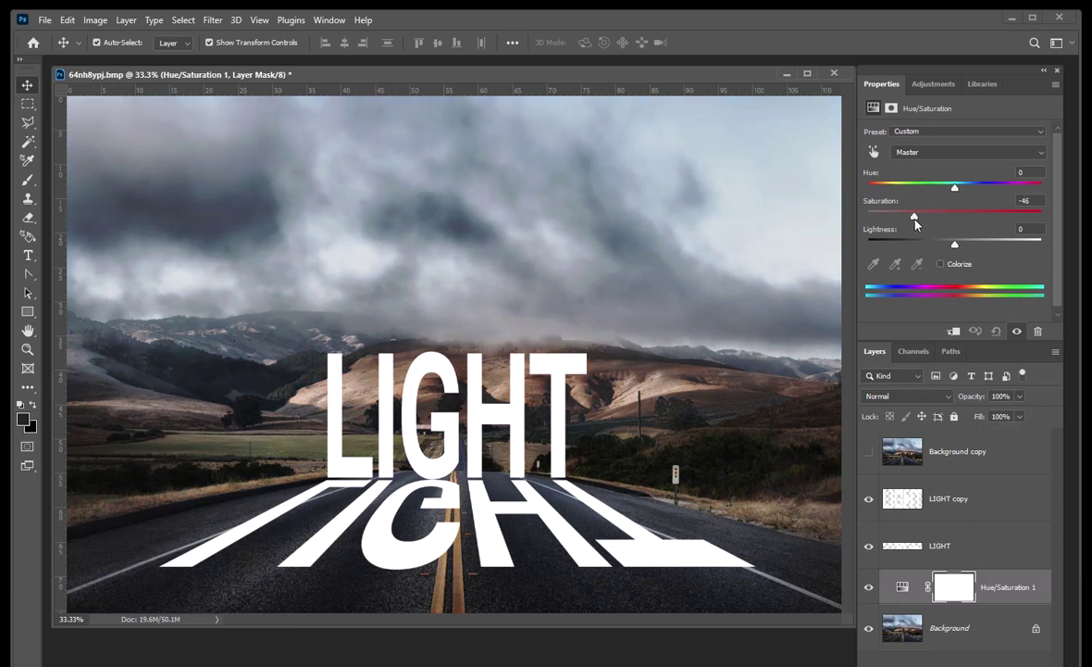
click(1055, 85)
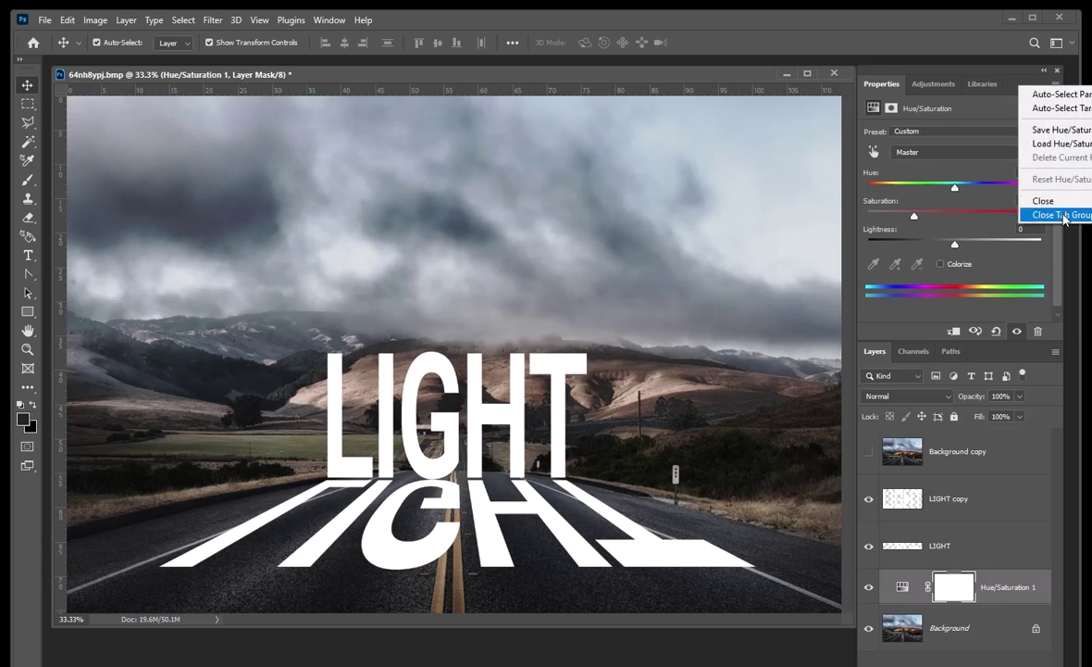
click(1040, 212)
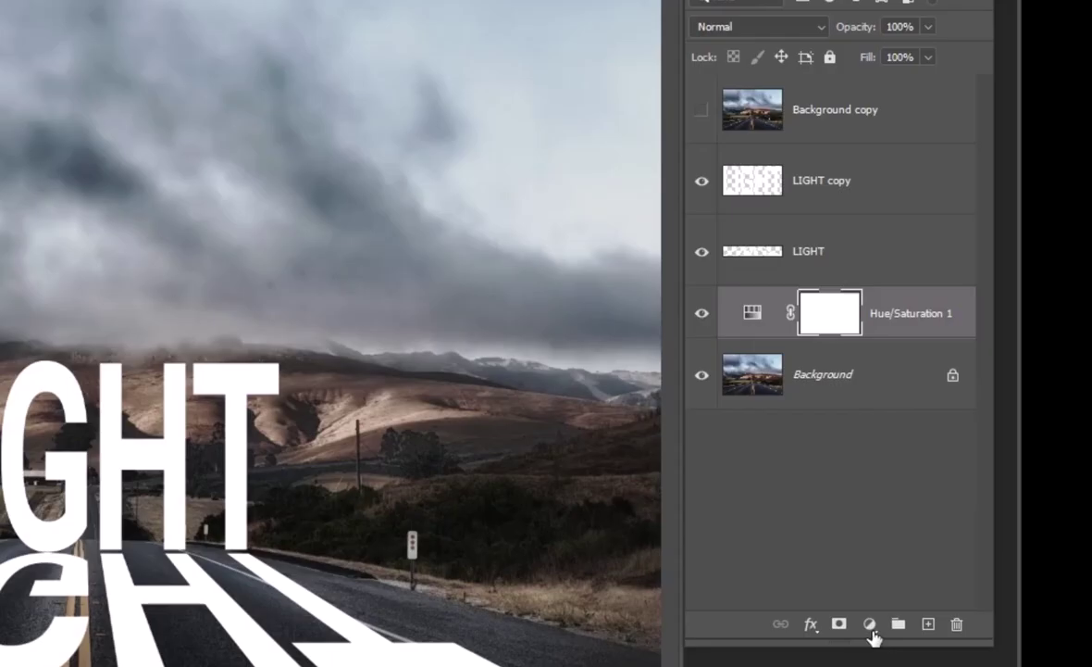
click(980, 527)
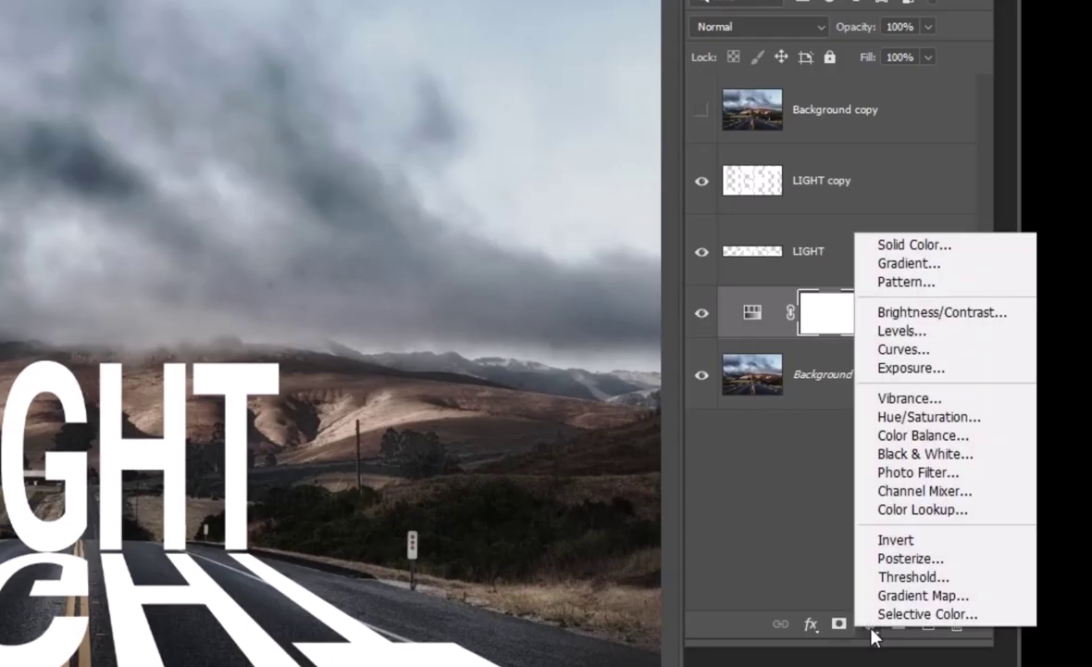
Add an Exposure adjustment at -2.09 to darken the scene, then close the Properties panel
click(963, 368)
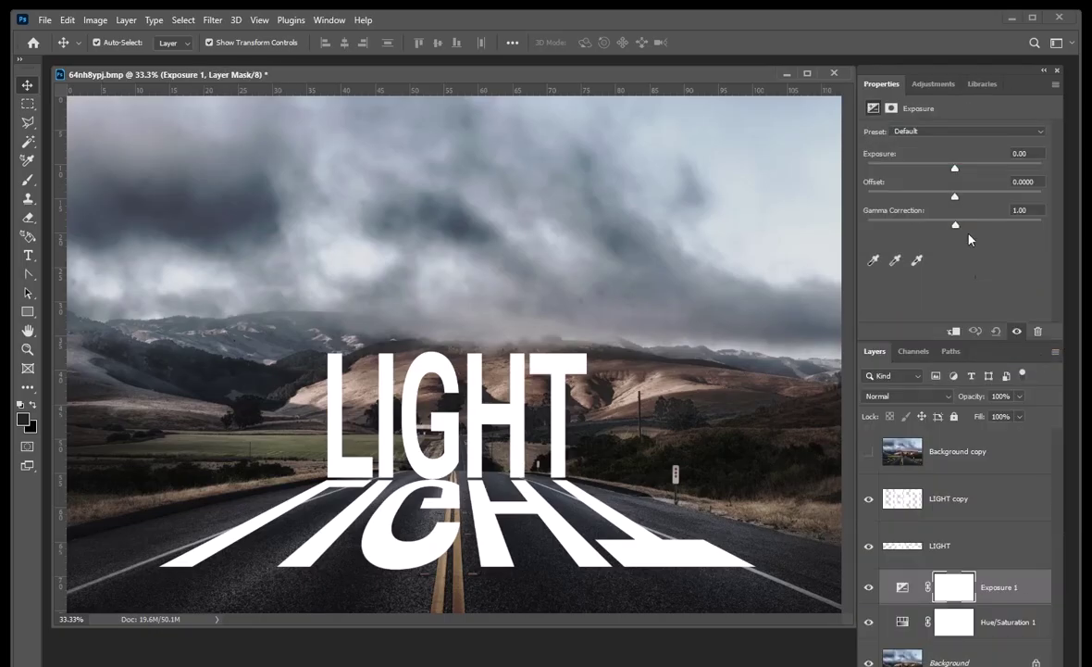
drag(956, 169, 931, 171)
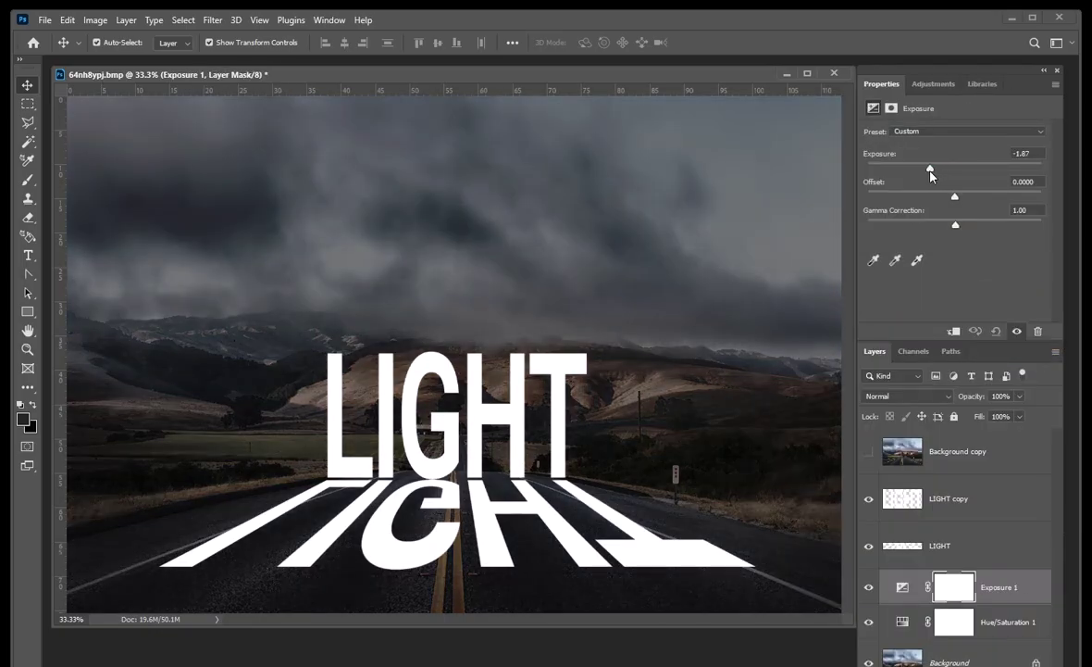
click(1056, 83)
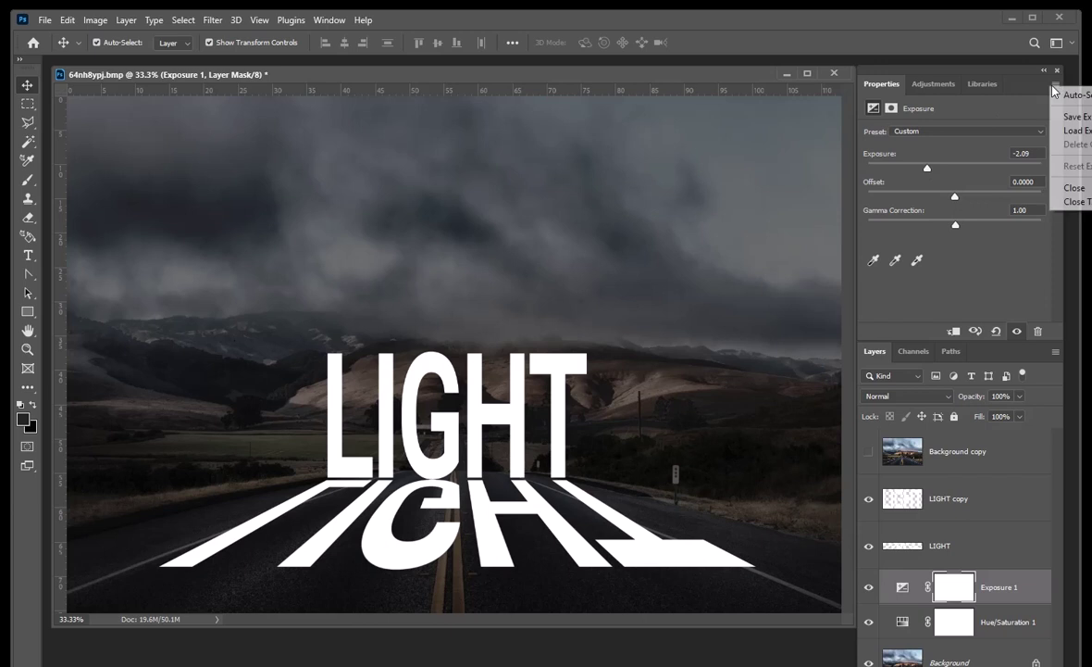
click(1074, 202)
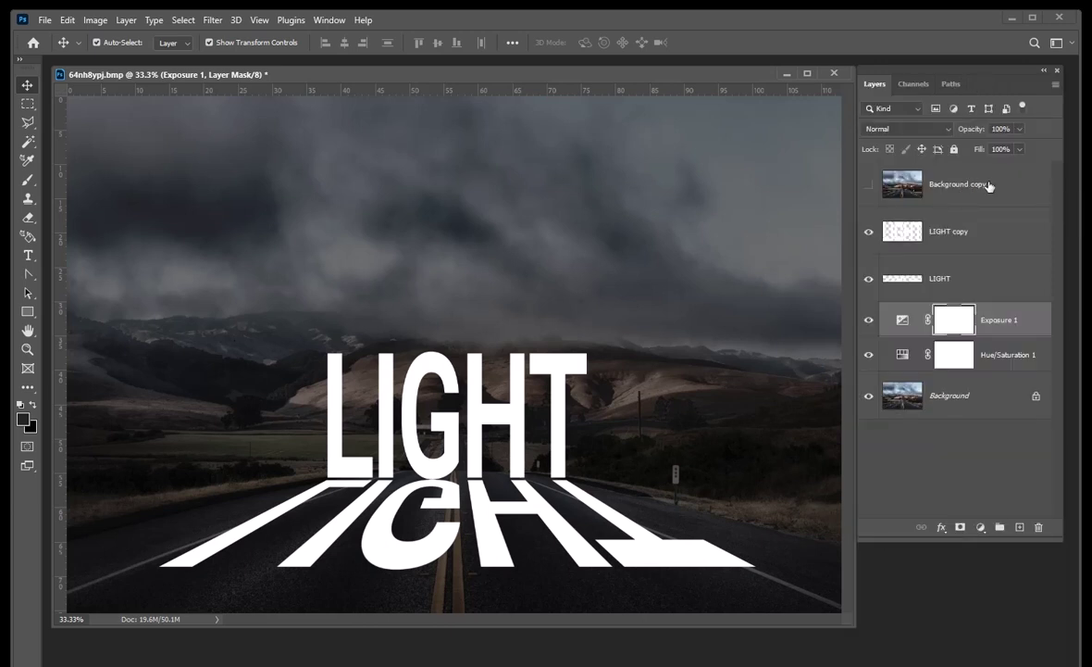
click(905, 183)
Make Background copy visible and clip it to the LIGHT copy text with Create Clipping Mask
click(871, 188)
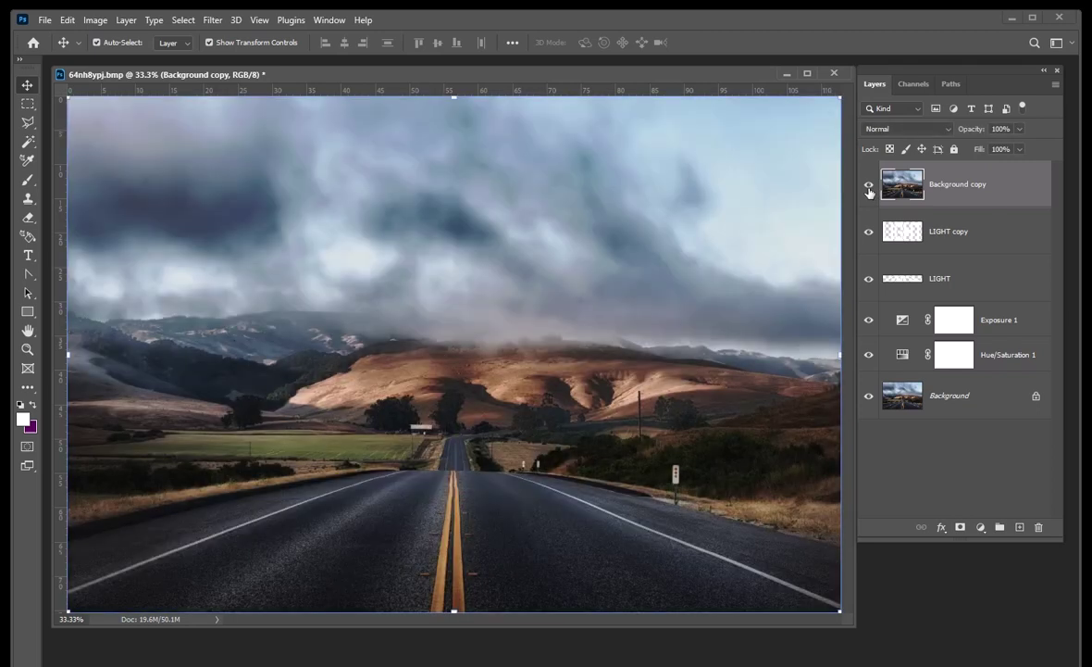
click(128, 20)
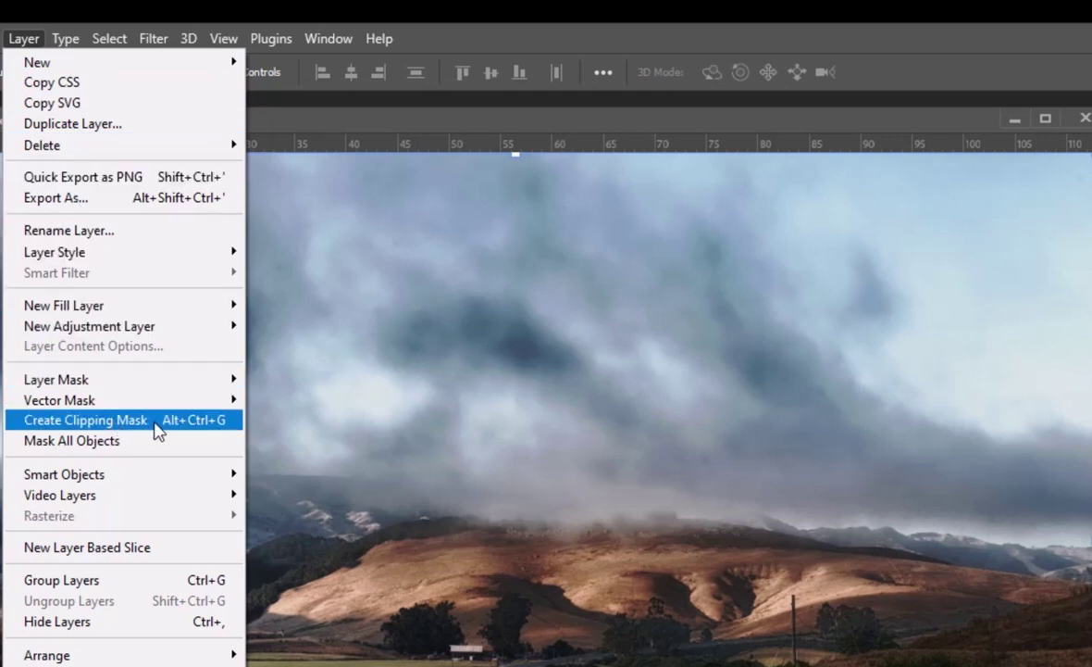
click(157, 429)
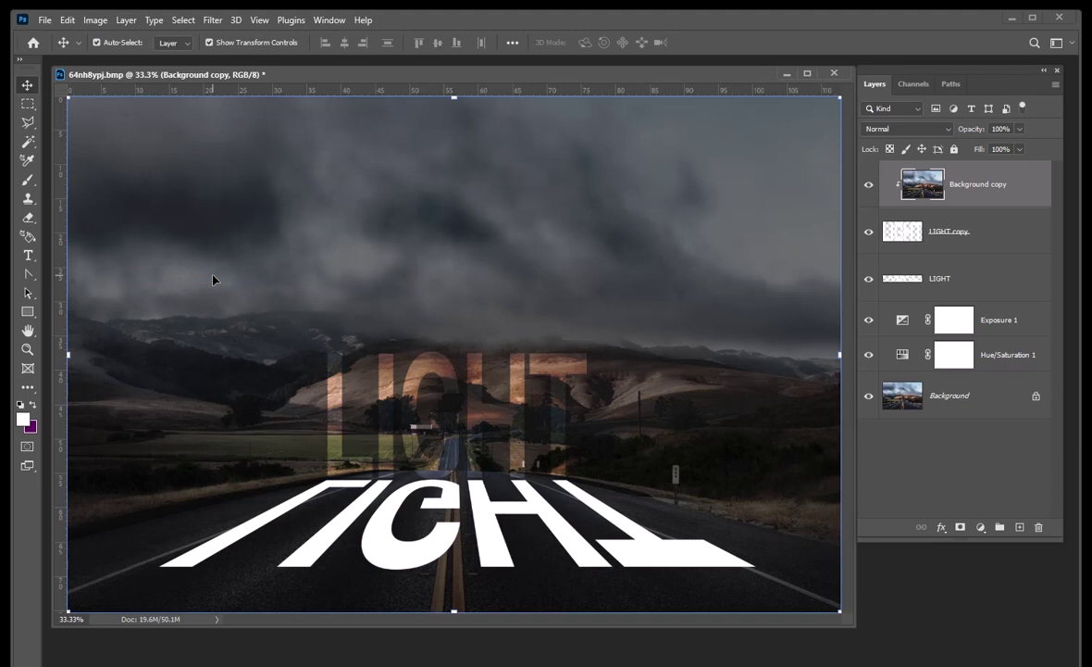
click(1008, 245)
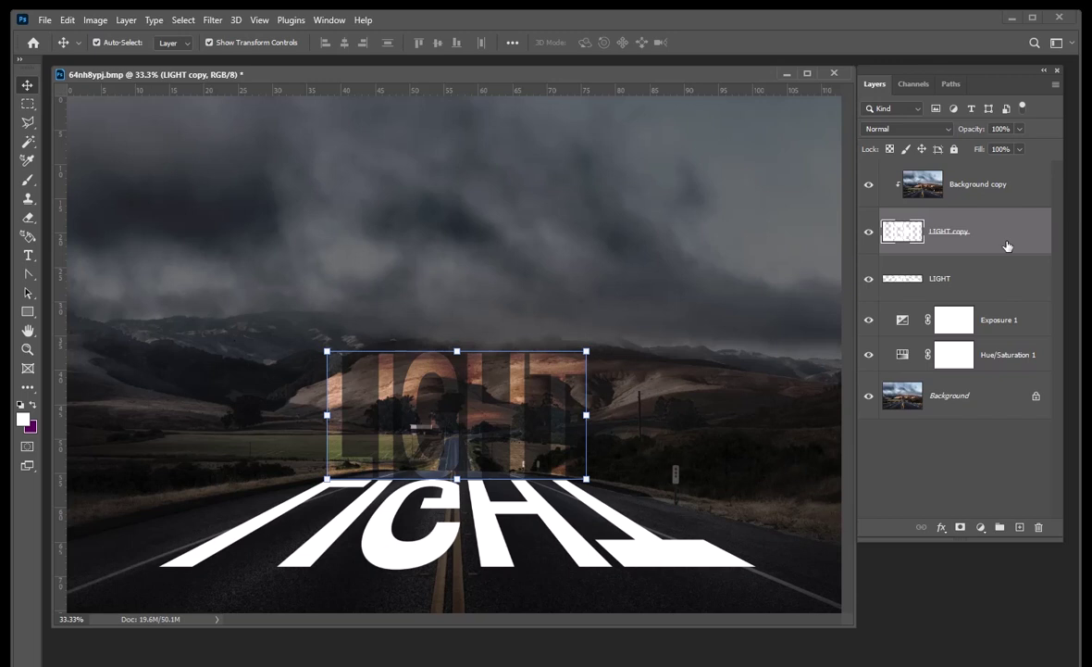
Give LIGHT copy a 3 px white outside Stroke and enable Outer Glow in Layer Style
double_click(992, 241)
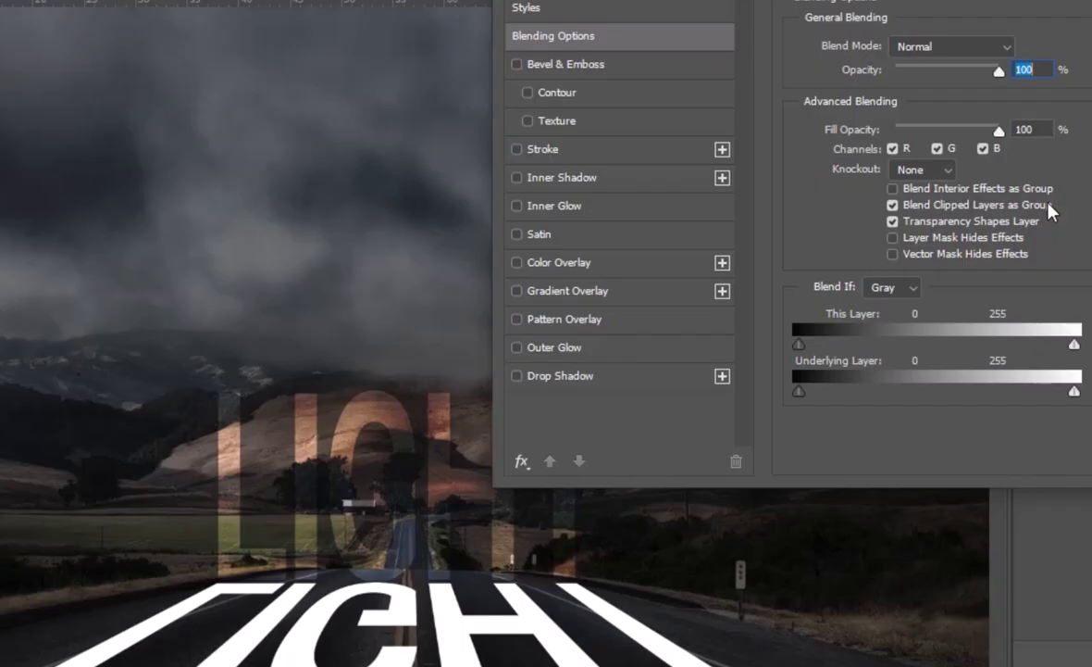
click(584, 150)
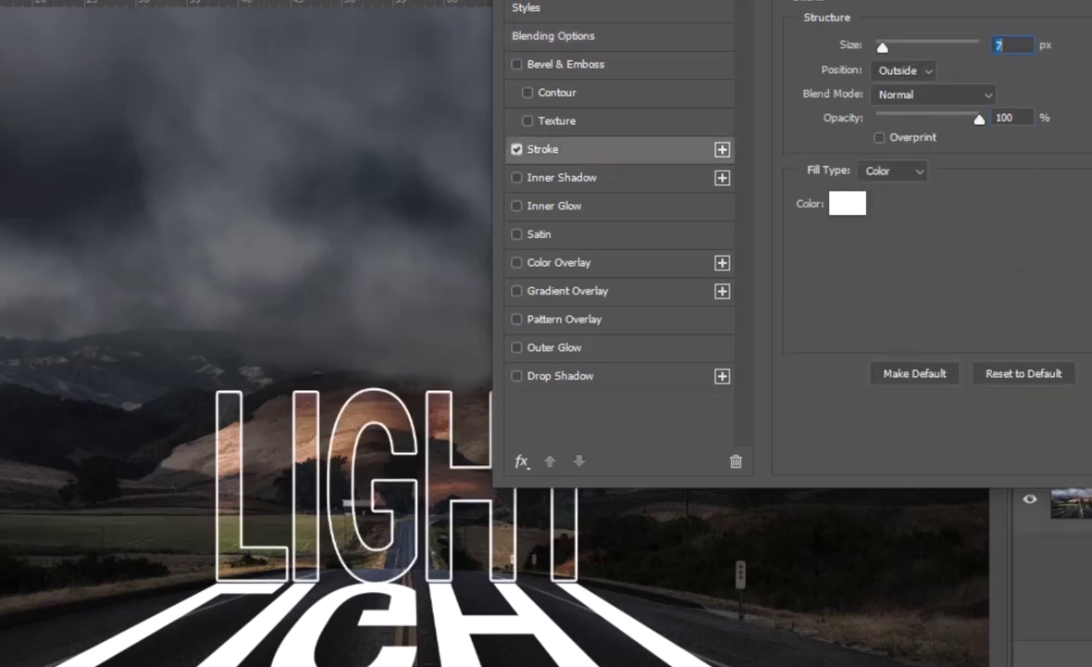
text(3)
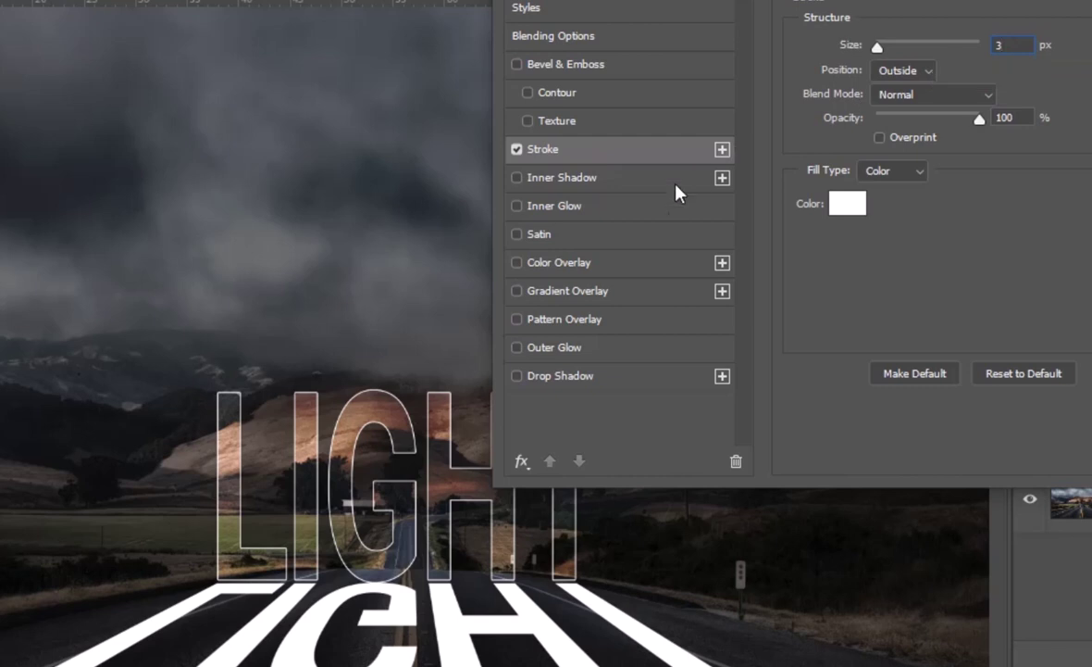
click(594, 349)
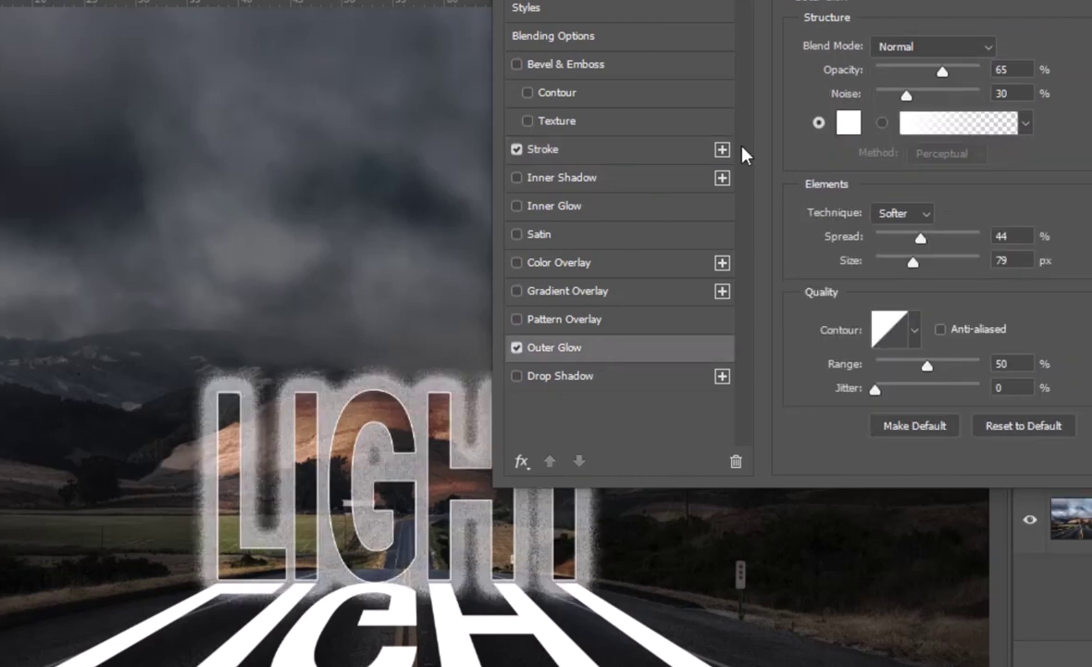
Give the LIGHT text an Overlay outer glow: 100% opacity, 0% noise, 0% spread, 250 px size
click(968, 46)
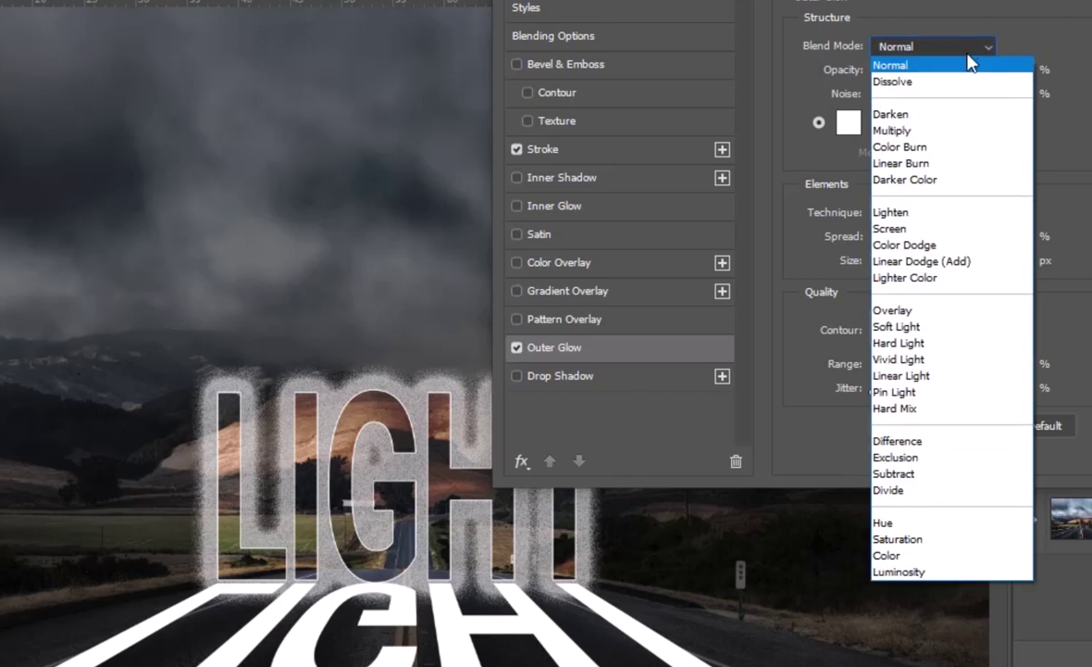
click(937, 315)
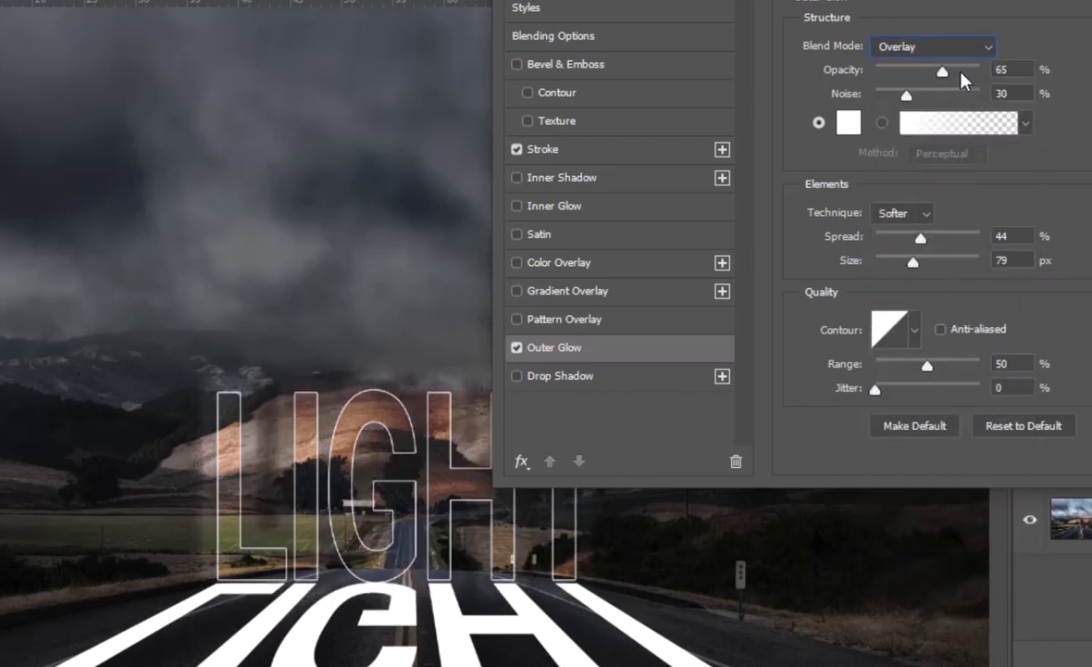
drag(943, 72, 987, 74)
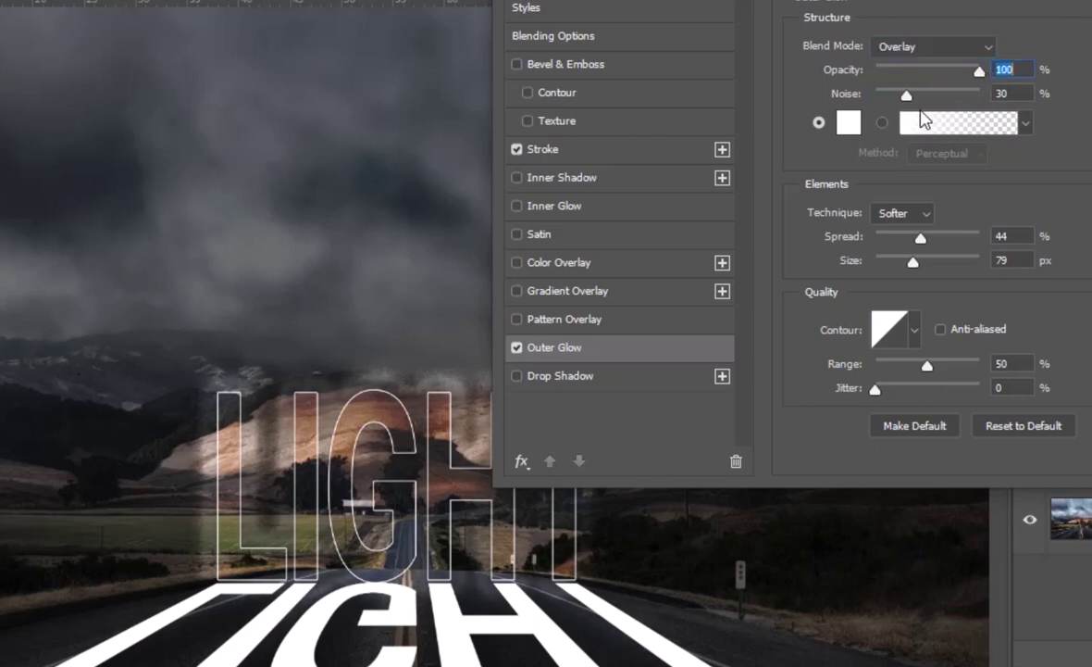
drag(904, 96, 874, 97)
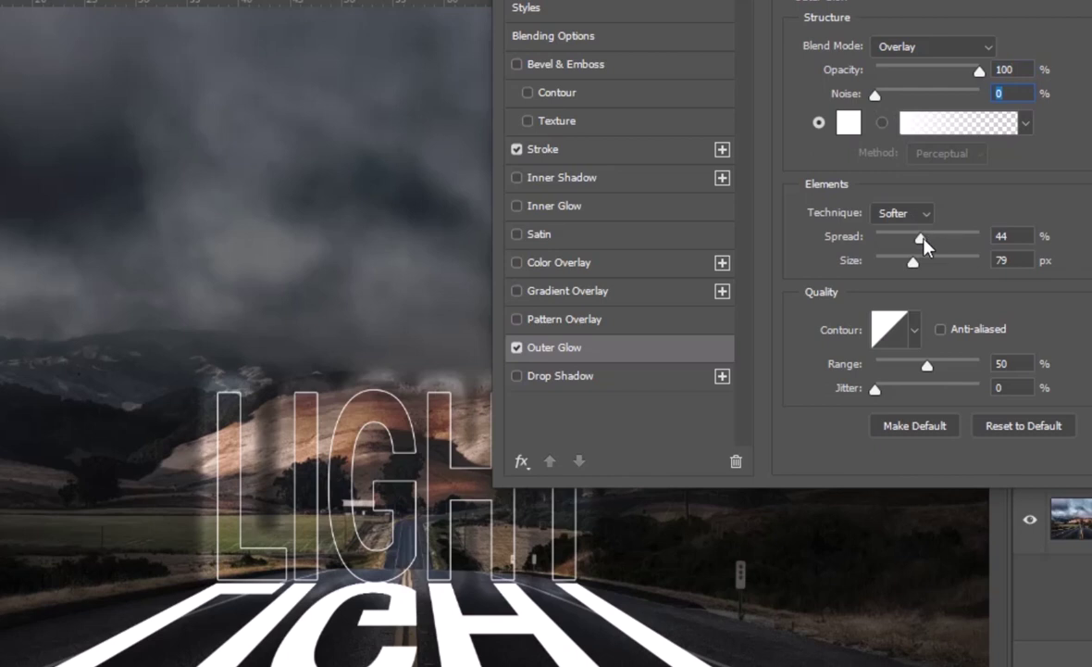
drag(920, 238, 852, 243)
drag(913, 262, 991, 268)
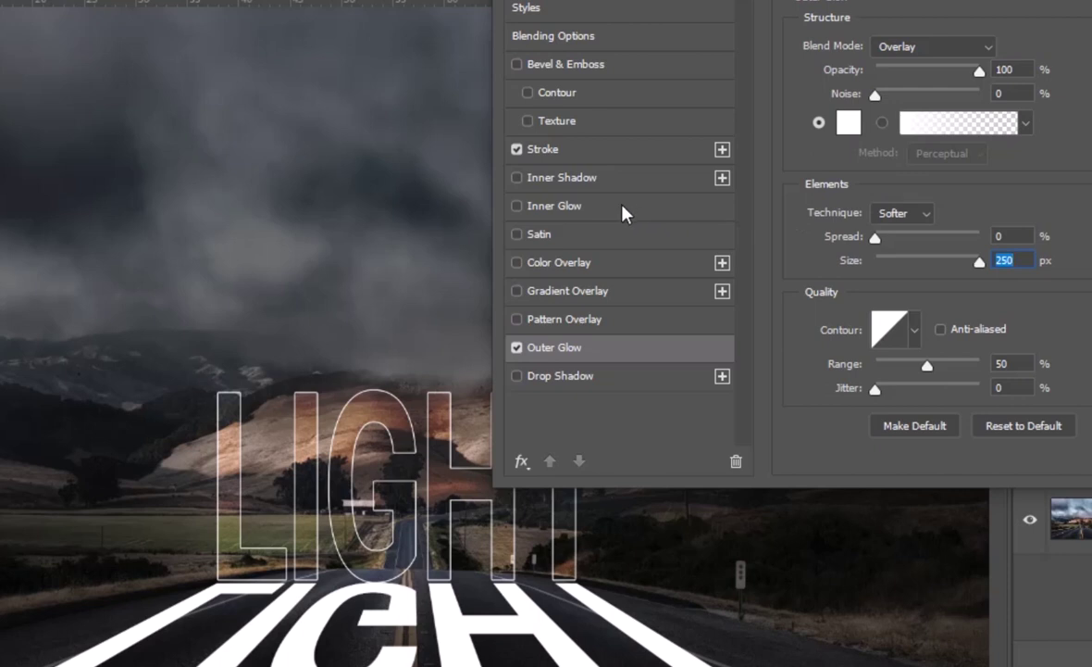
click(622, 210)
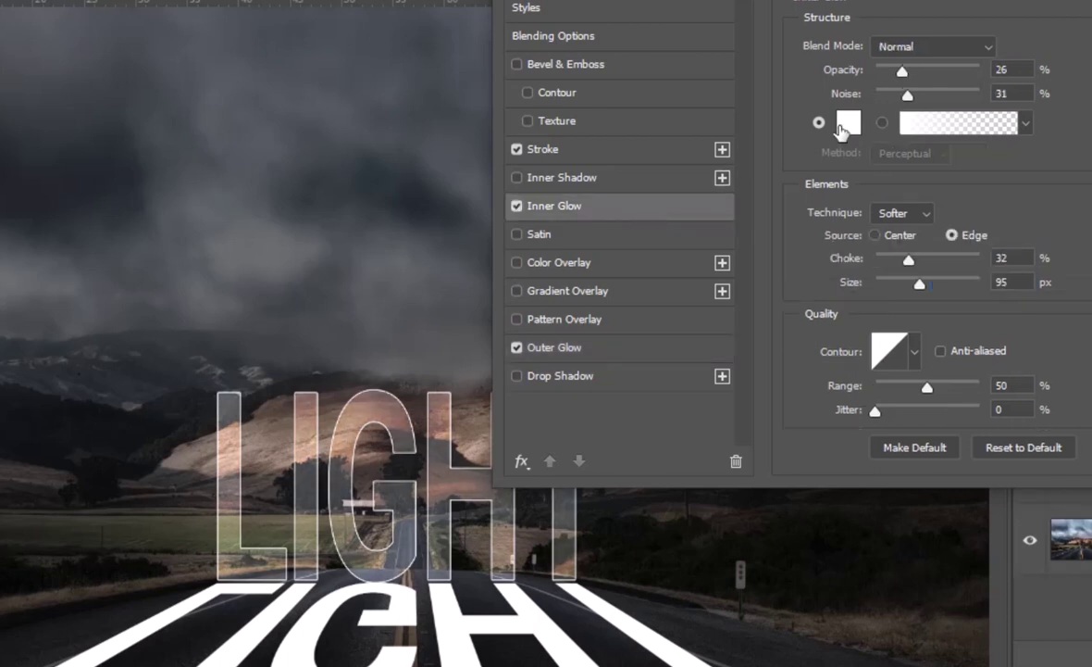
Add an Overlay inner glow with 100% opacity, 0% noise, 0% choke, 243 px size, then apply the layer style
click(909, 46)
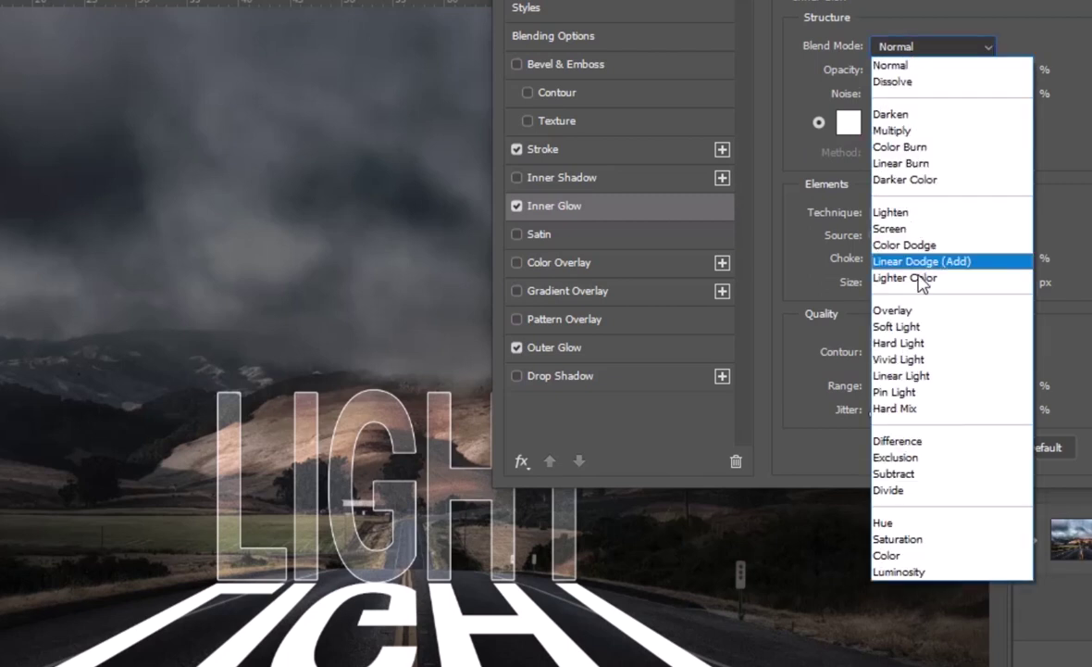
click(921, 311)
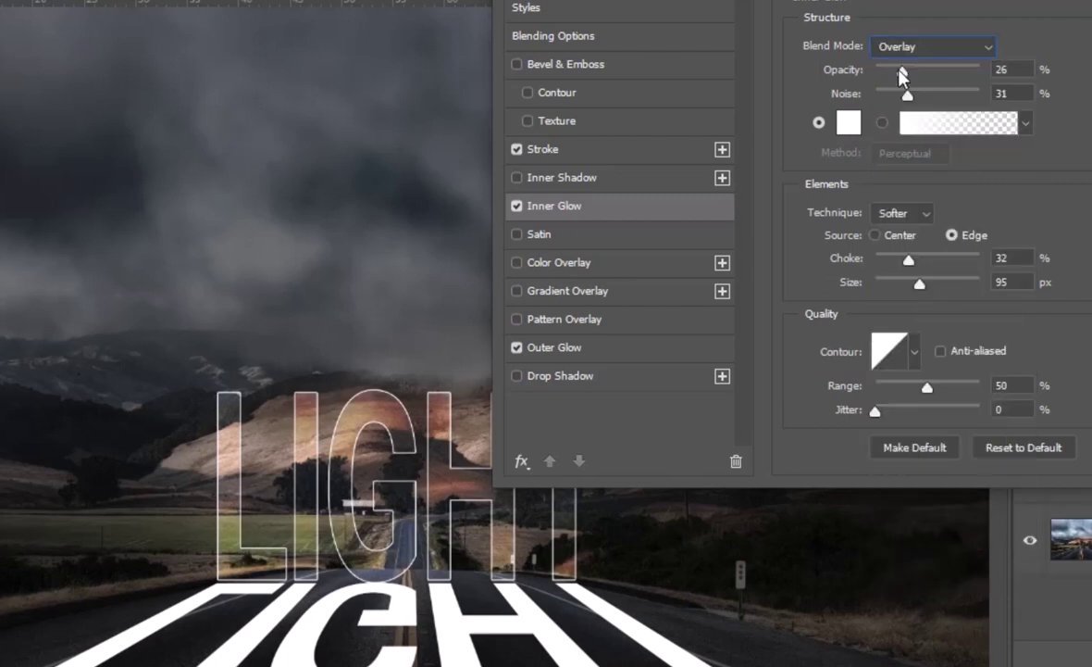
drag(903, 71, 979, 71)
drag(908, 95, 797, 96)
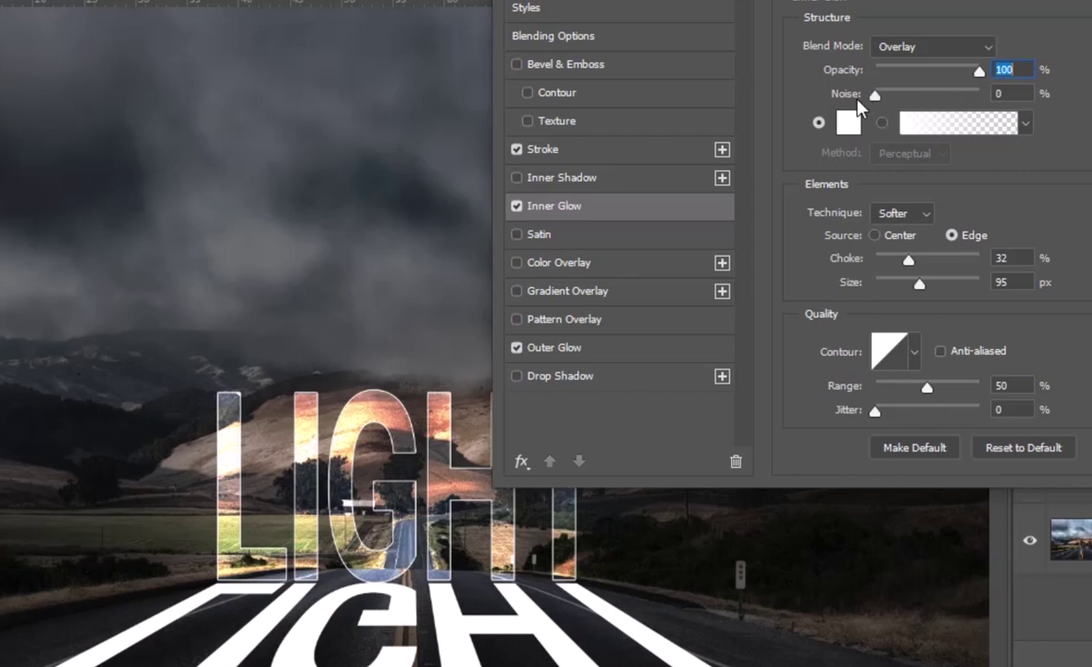
drag(909, 260, 850, 260)
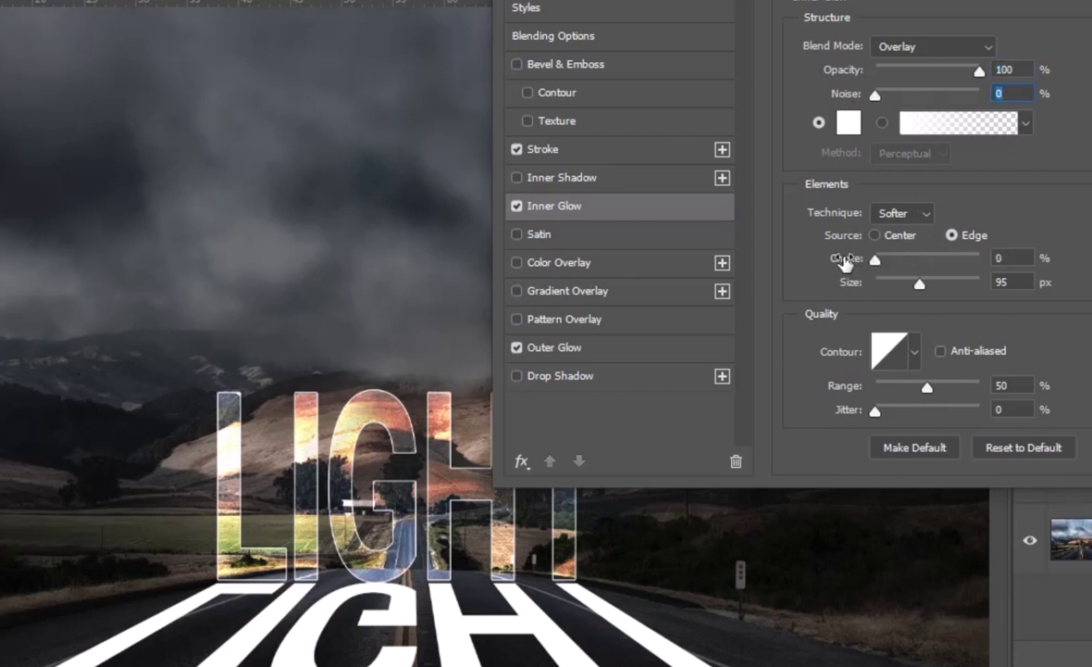
drag(919, 283, 1015, 288)
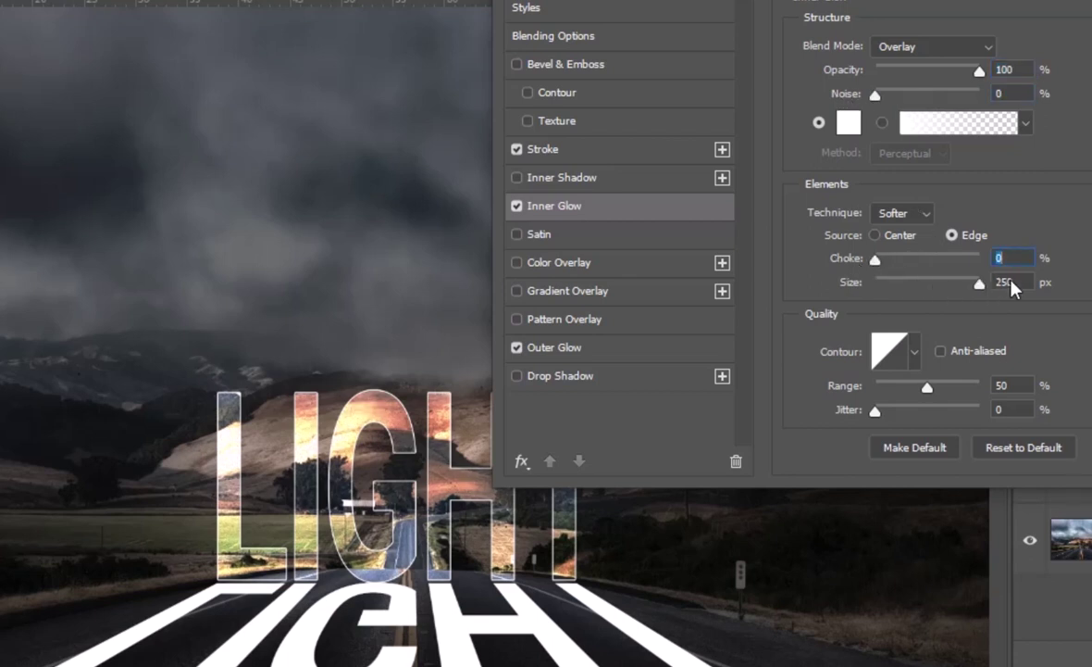
drag(983, 282, 979, 282)
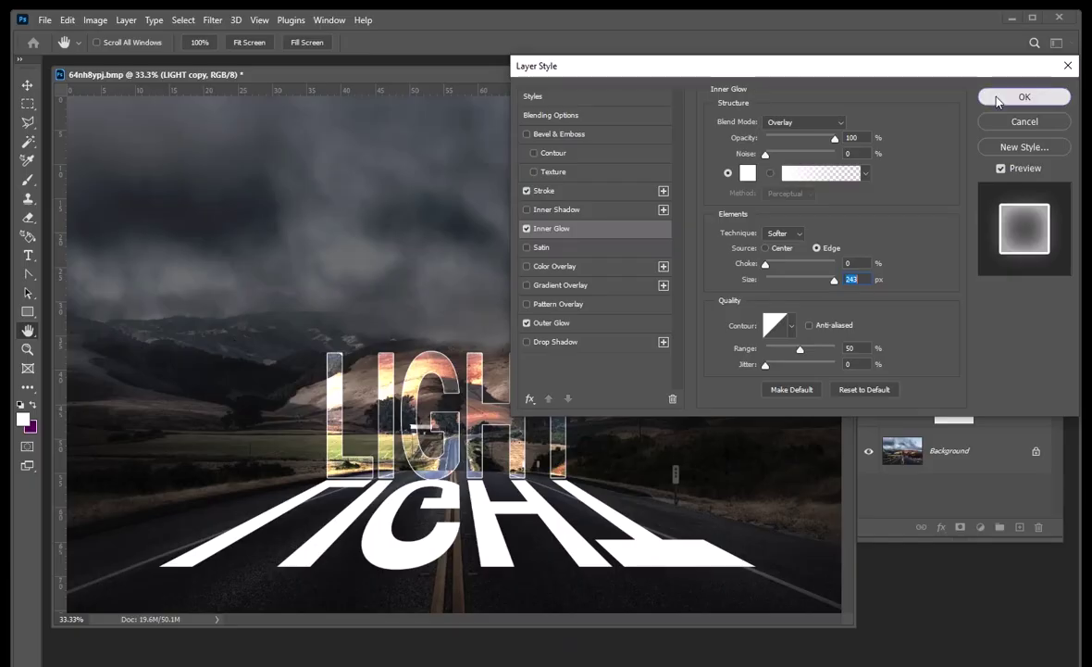
click(1018, 97)
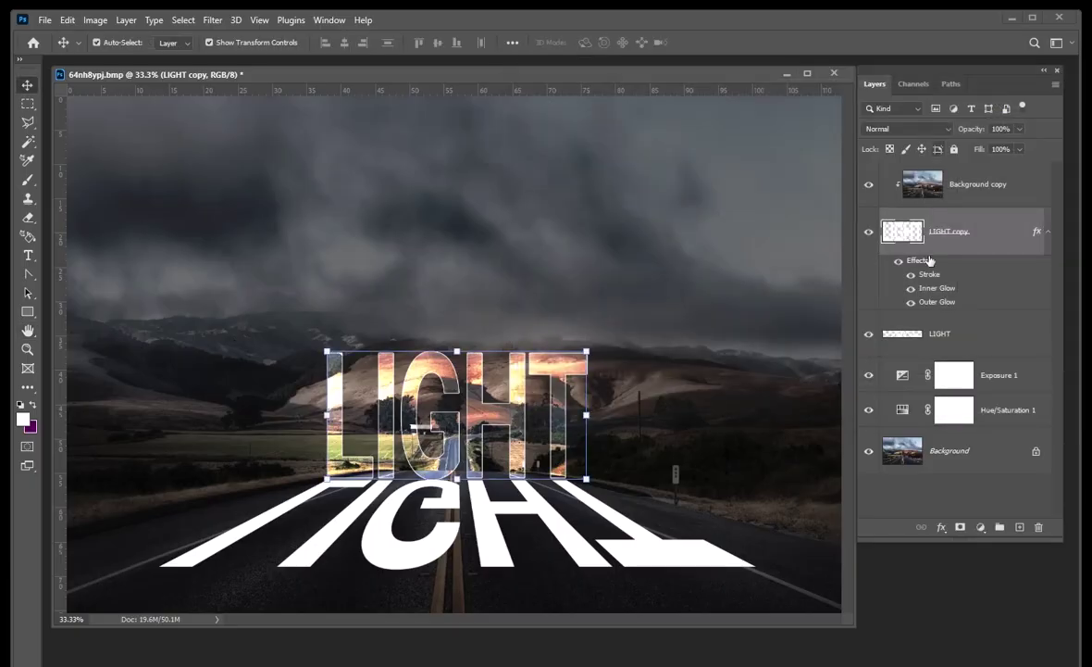
Set the flipped LIGHT reflection layer's blend mode to Soft Light
click(973, 338)
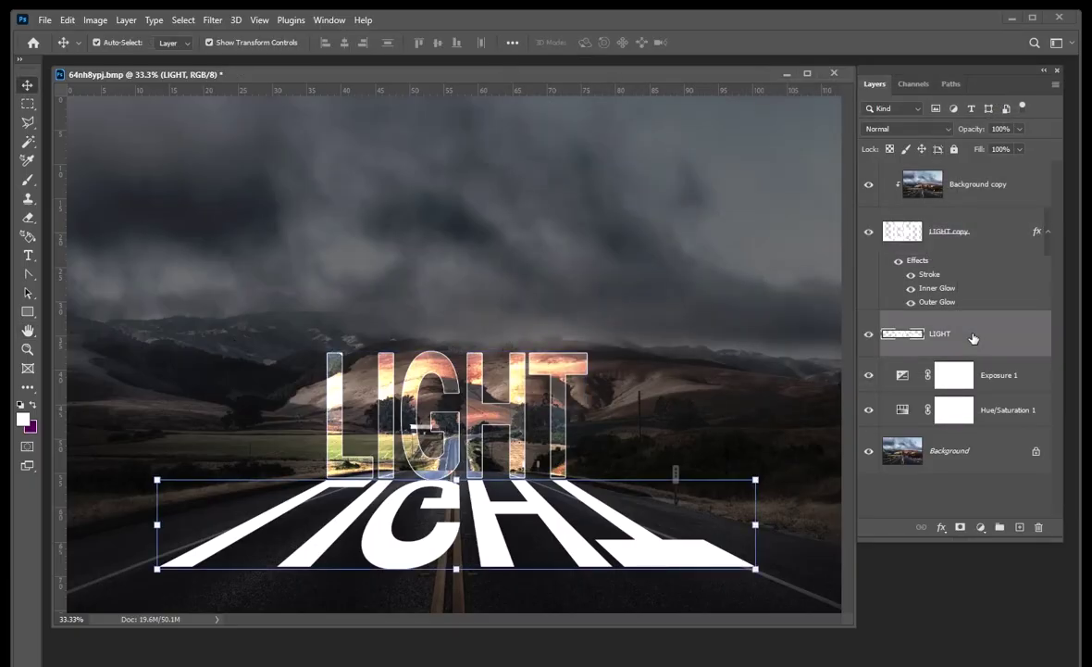
click(926, 128)
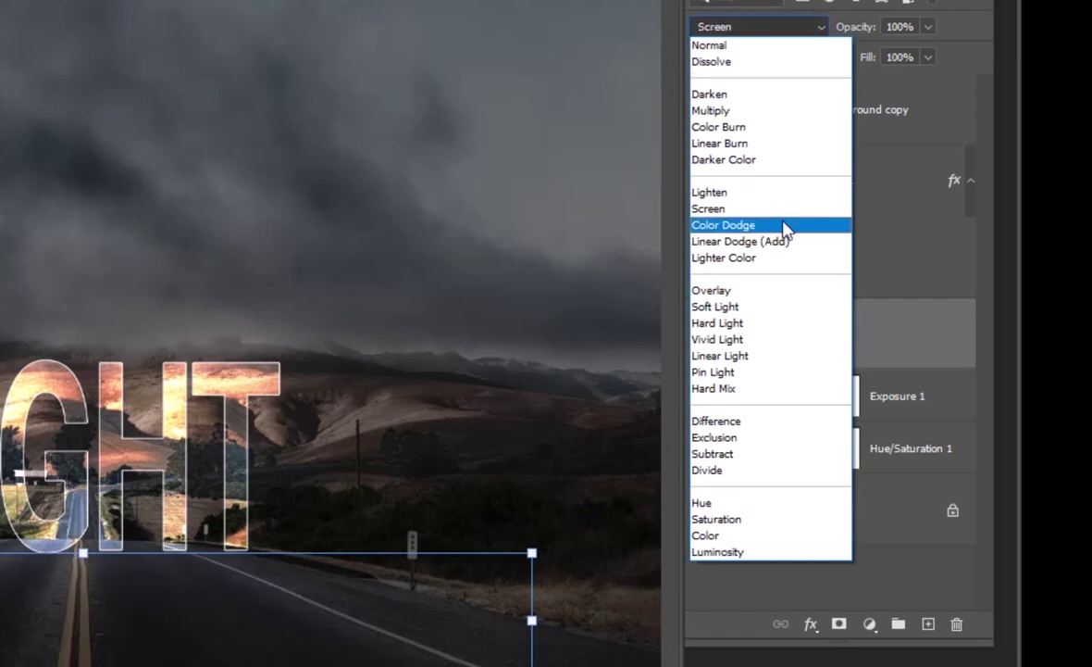
click(776, 316)
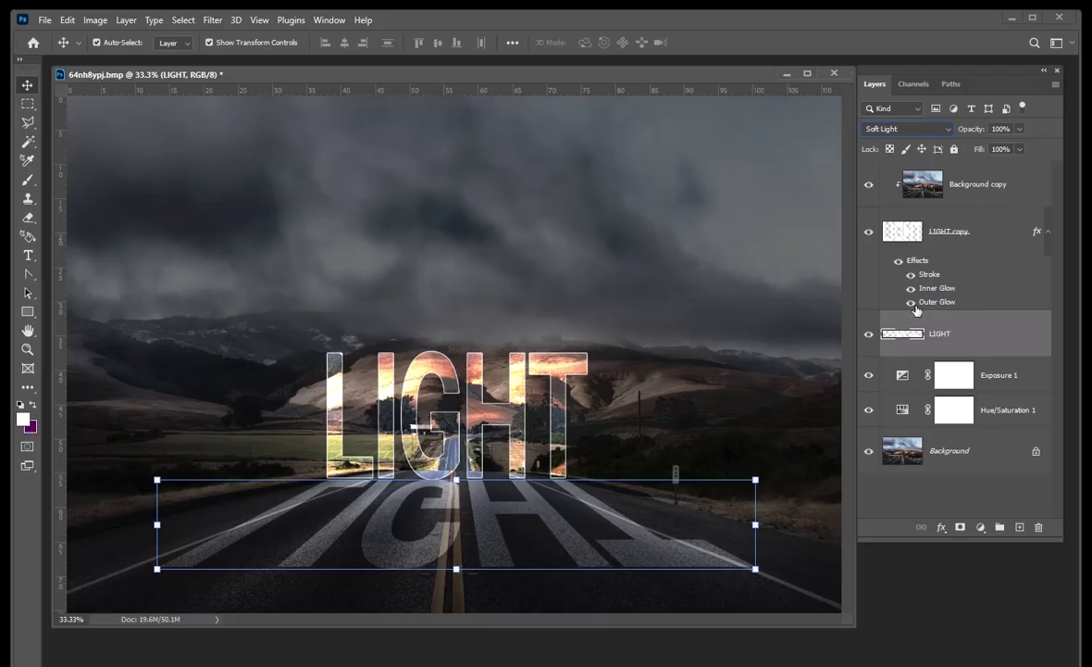